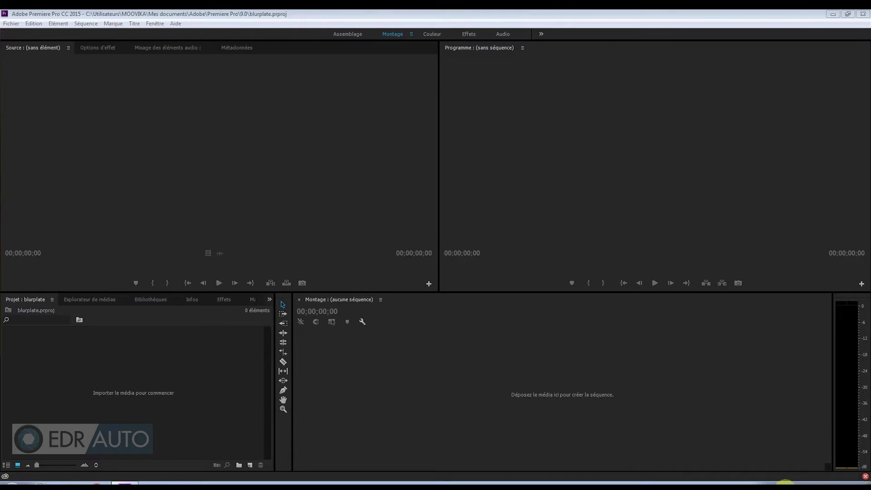
Step: Import 2015_0226_151303_006.MOV and drag it onto the timeline to create a matching sequence
right_click(129, 397)
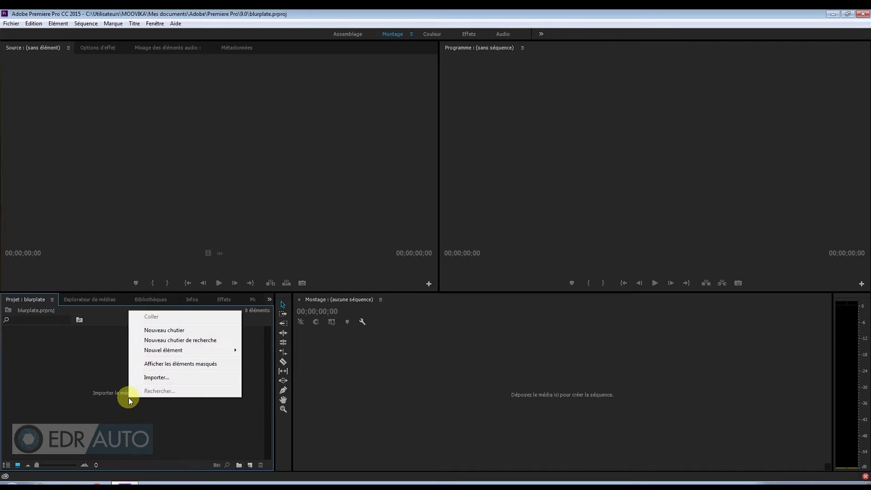
click(160, 377)
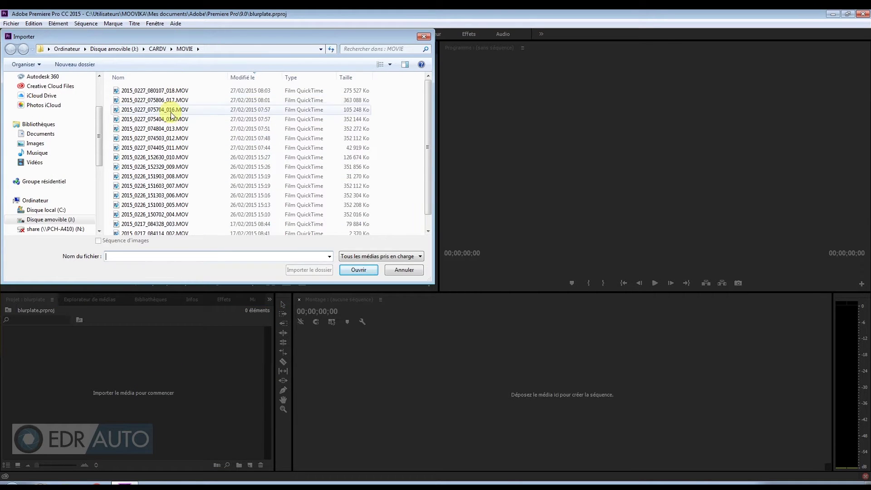
double_click(155, 196)
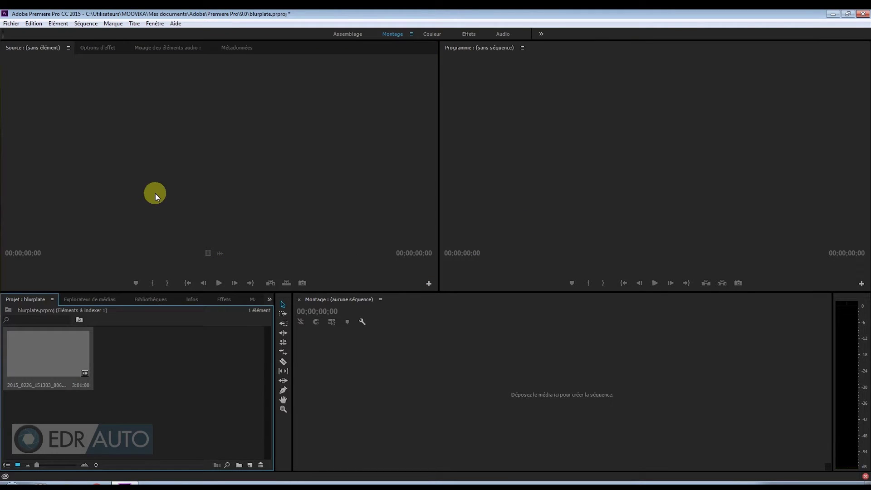
drag(32, 358, 366, 410)
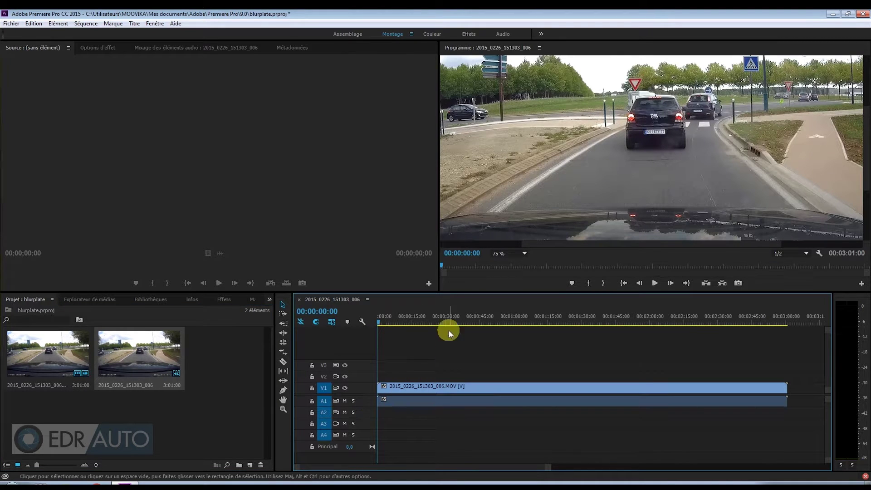
Step: Find Mosaïque by searching 'mos', apply it to the V1 clip, and show its effect settings
click(221, 301)
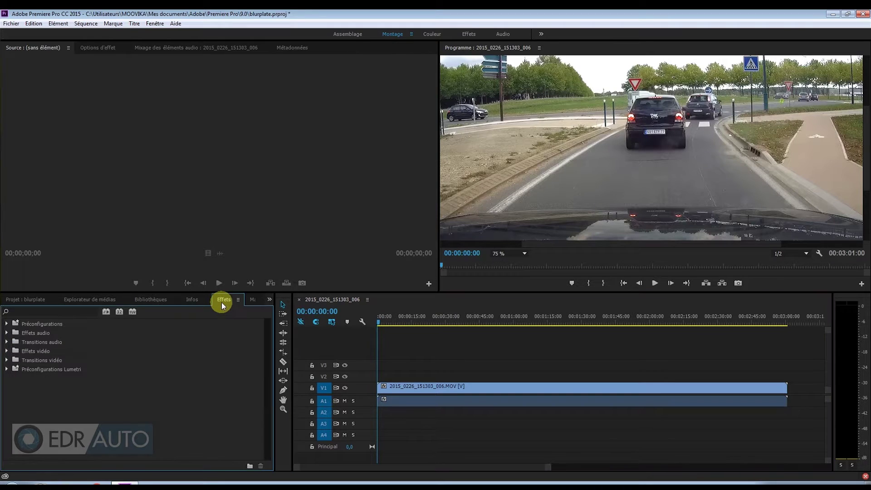
click(48, 311)
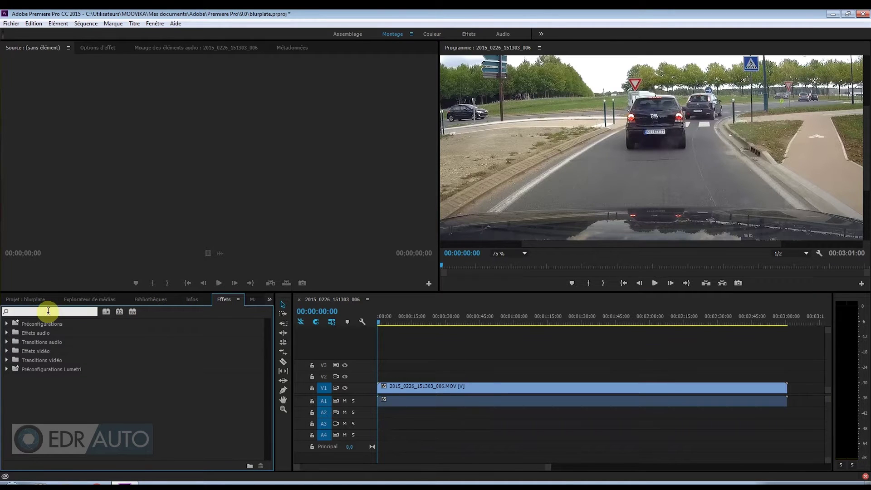
text(mos)
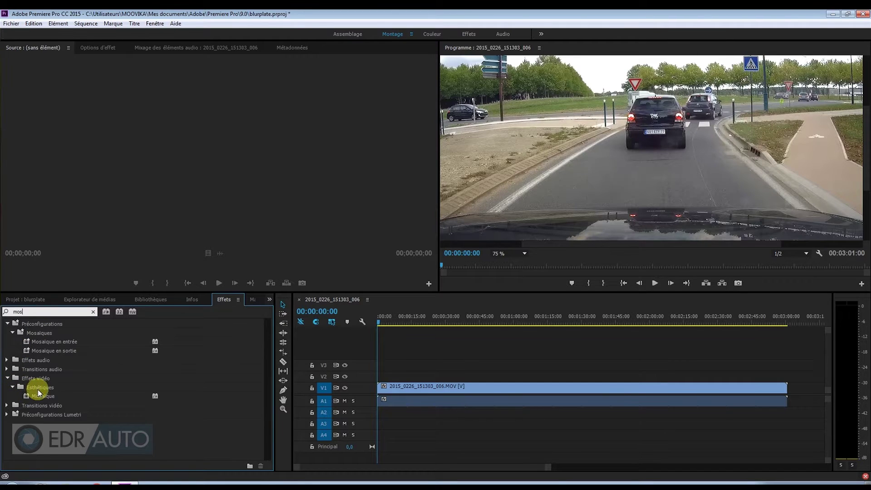
drag(40, 395, 390, 393)
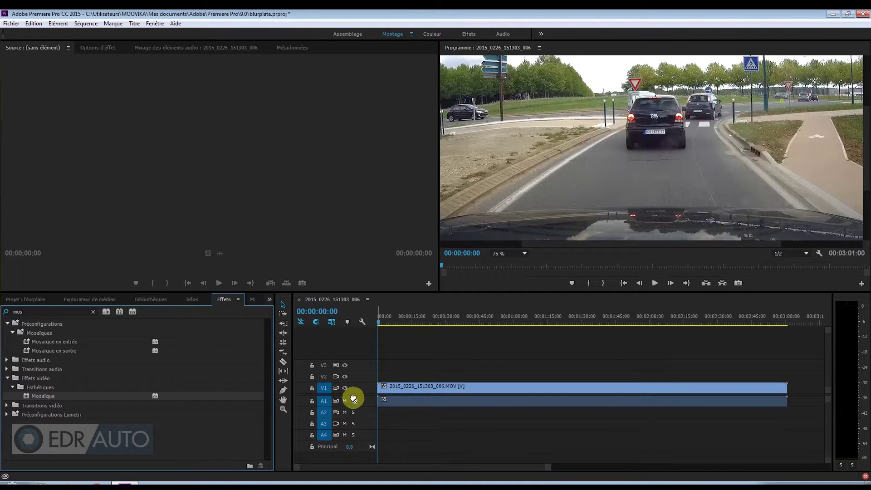
drag(390, 394, 401, 392)
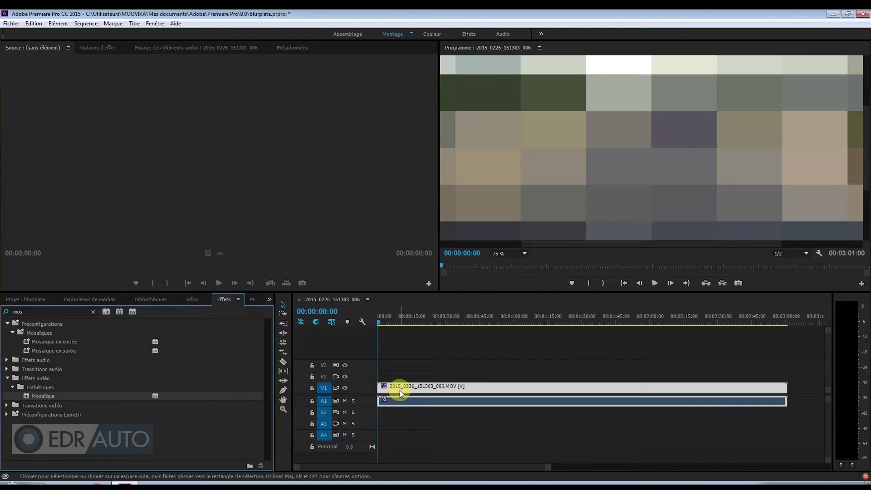
click(97, 48)
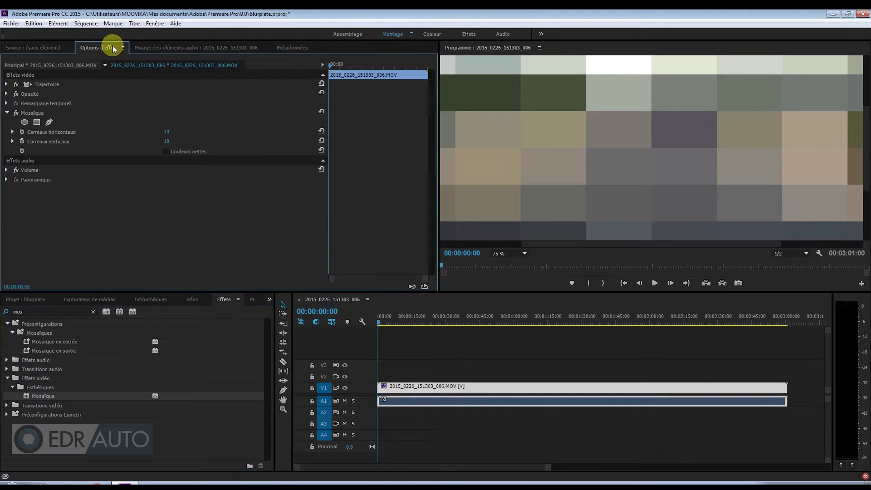
Step: Set the Mosaïque horizontal and vertical tiles to 200 each
click(168, 132)
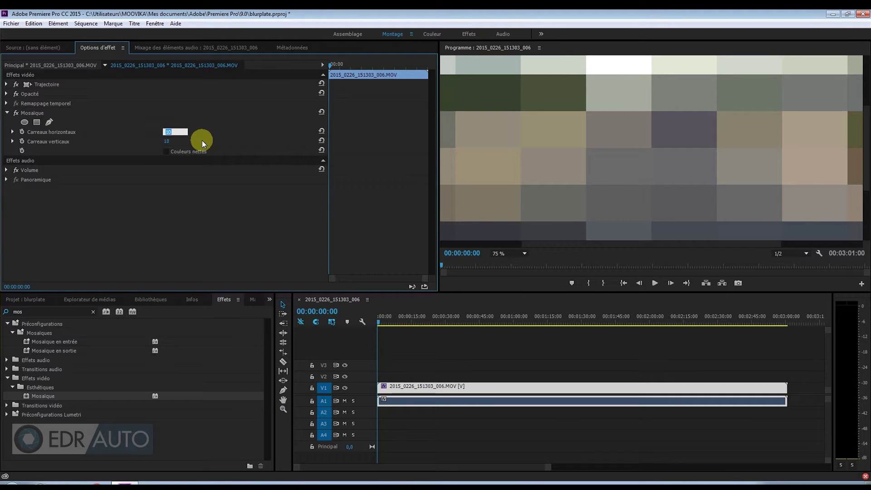
text(200)
click(202, 142)
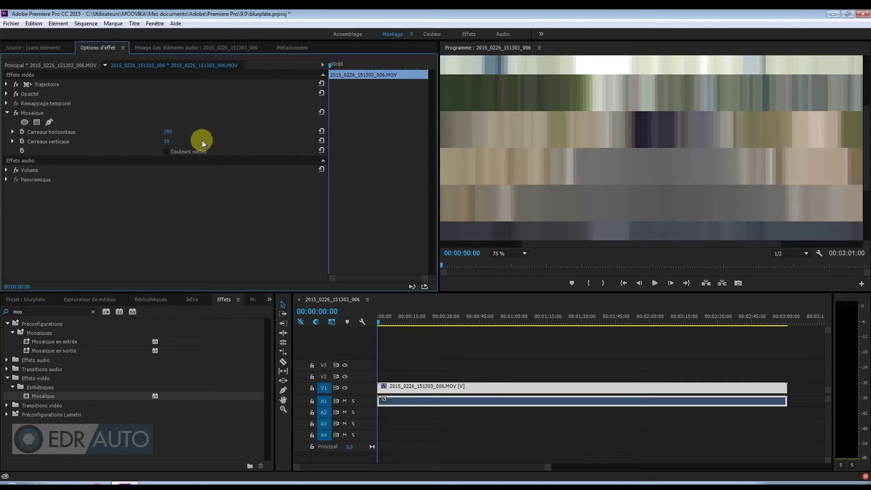
click(175, 140)
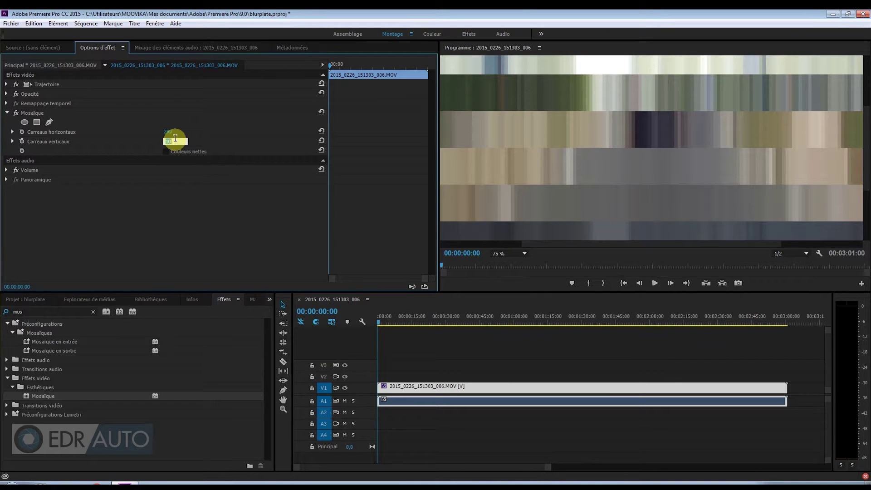
text(200)
key(Return)
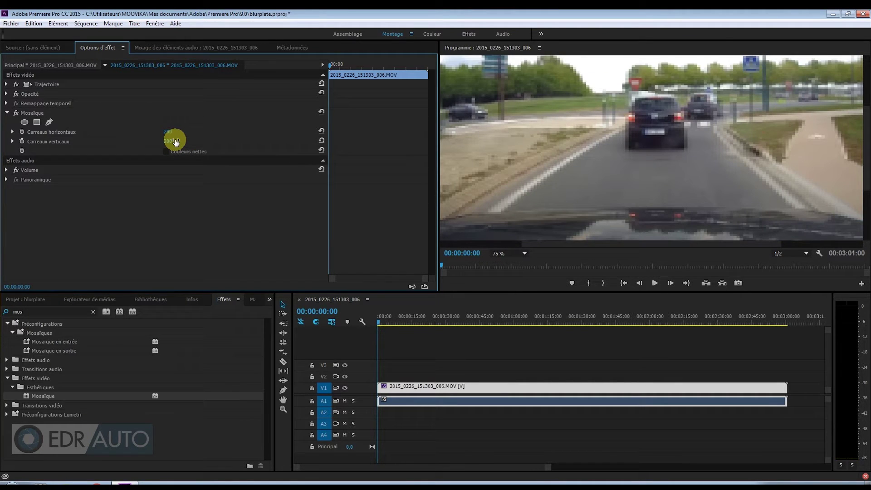
Step: Add a rectangular mask and drag its corners in around the car's rear licence plate
click(37, 122)
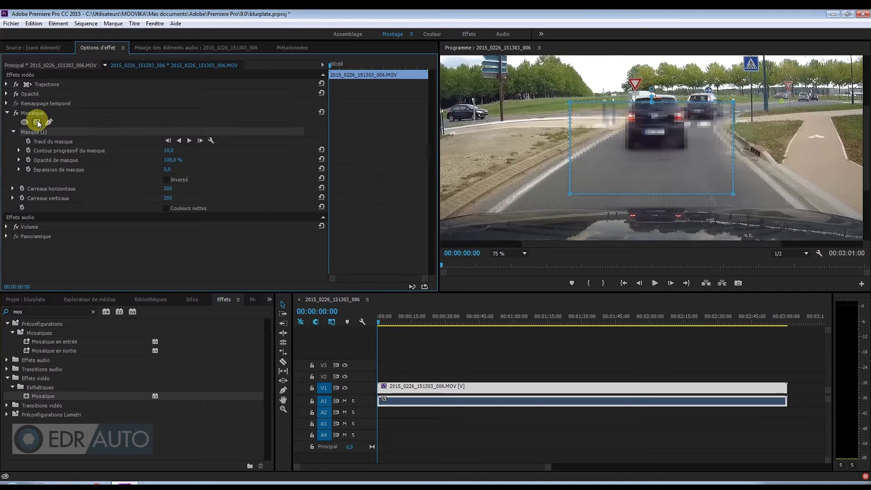
drag(570, 194, 641, 140)
click(585, 112)
drag(570, 102, 641, 126)
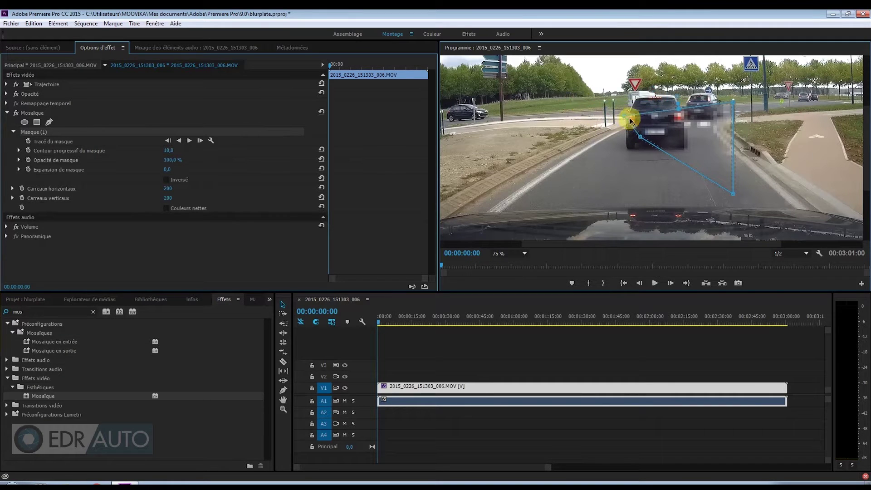
drag(641, 126, 640, 126)
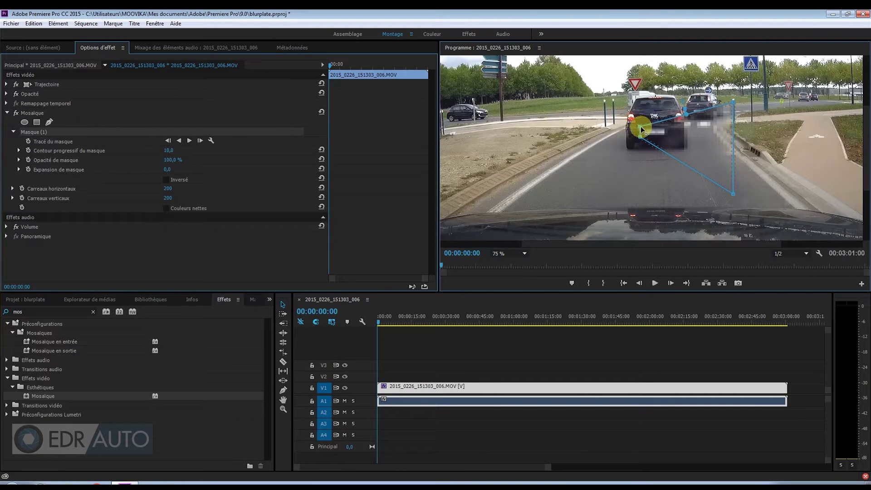
drag(733, 102, 671, 127)
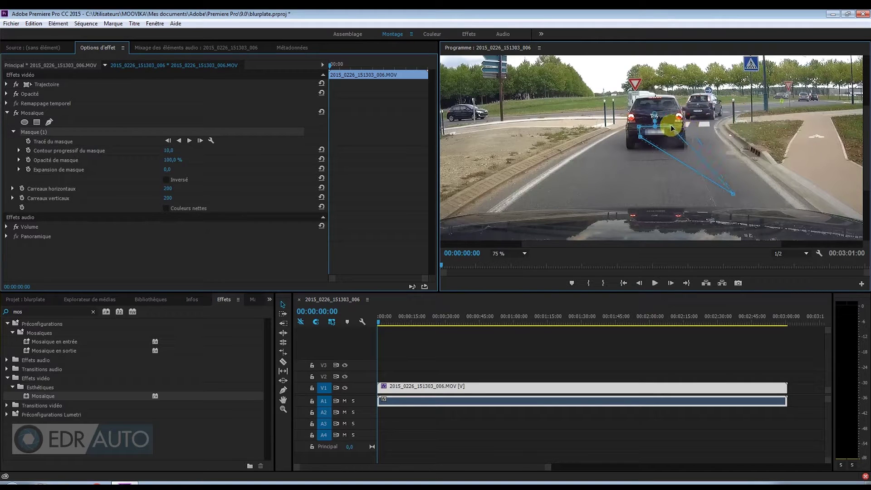
click(731, 194)
drag(733, 196, 671, 142)
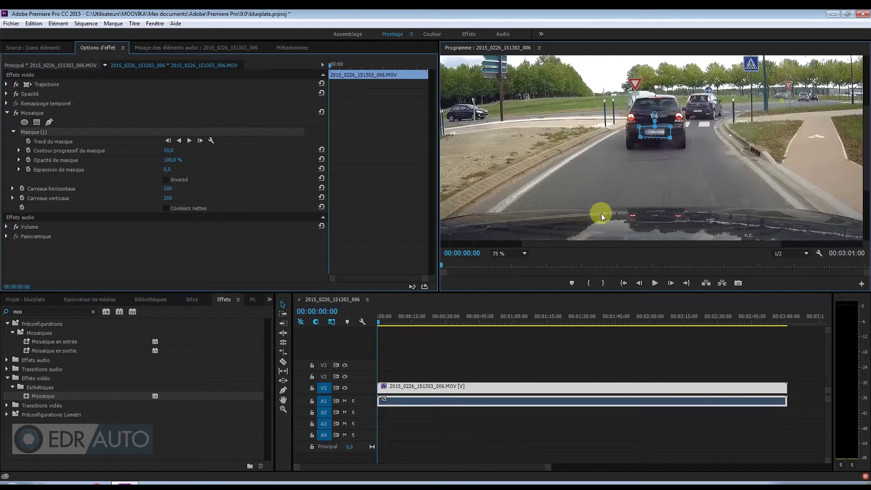
Step: Zoom the Program monitor to 200 % and fine-tune the mask corners to the plate
click(523, 252)
click(515, 337)
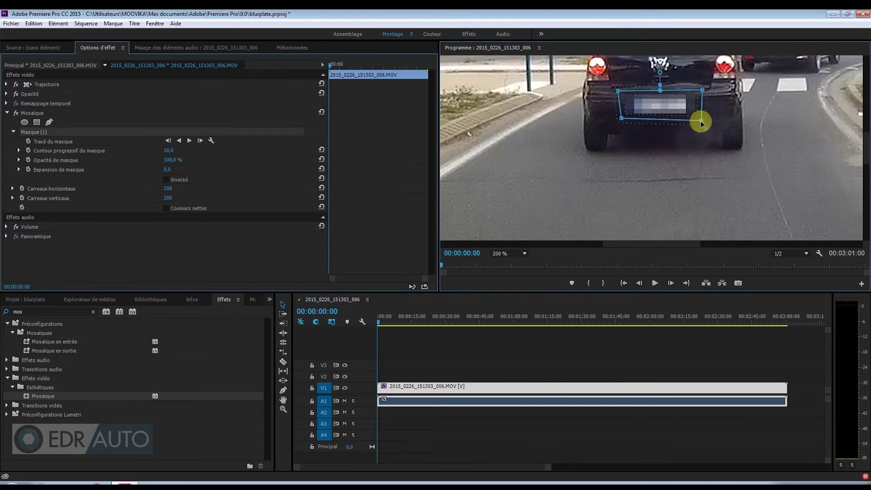
drag(701, 122, 701, 120)
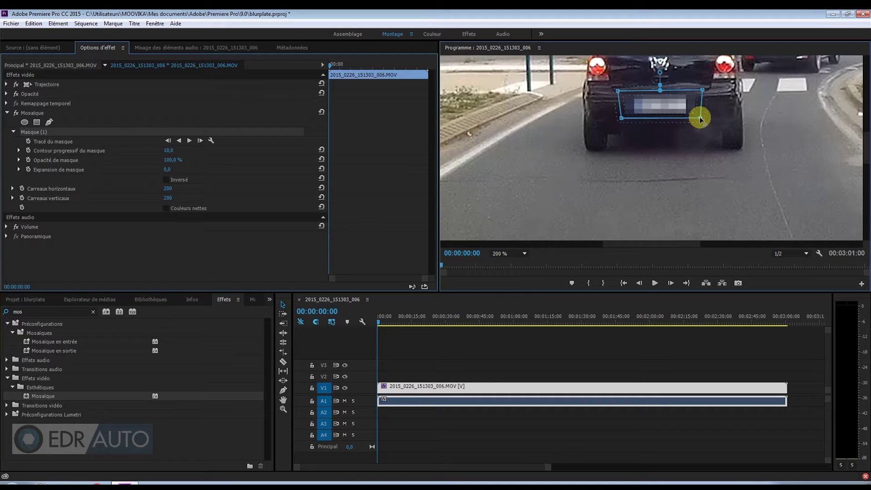
click(704, 89)
drag(703, 90, 700, 90)
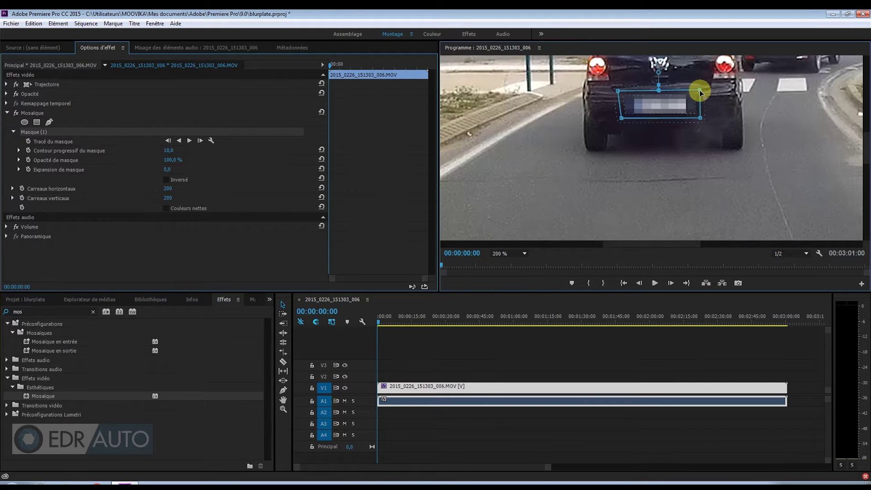
click(620, 88)
drag(623, 92, 624, 92)
click(189, 141)
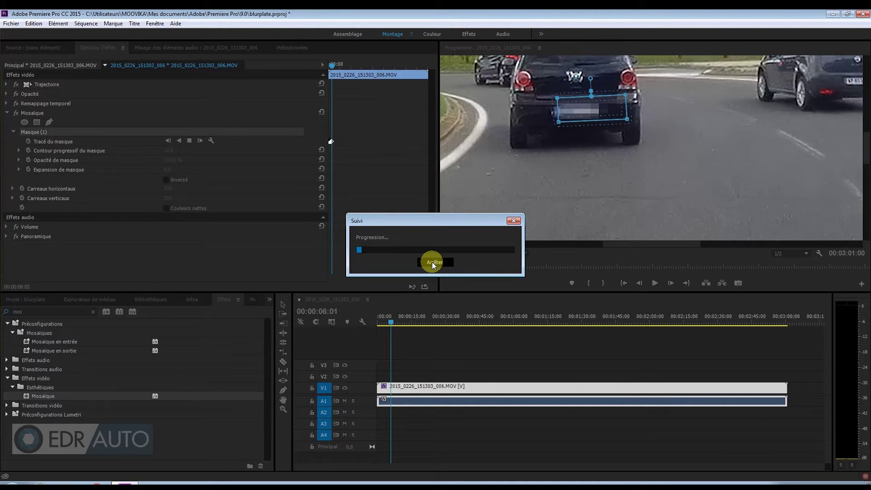
Step: Stop the forward mask tracking at about 00:00:06:05
click(432, 263)
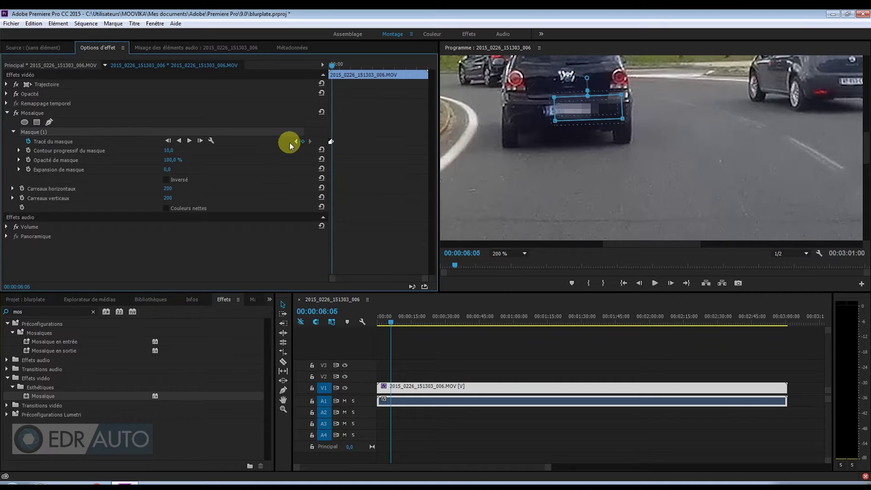
Step: Return to 00:00:05:23, marquee-select the final Mask Path keyframes, then scrub ahead to around 06:06
drag(334, 278, 362, 279)
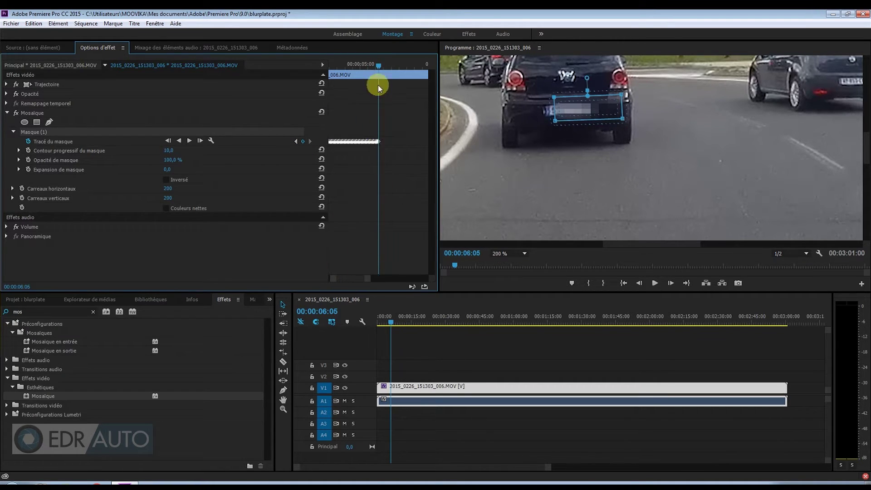
drag(378, 63, 371, 64)
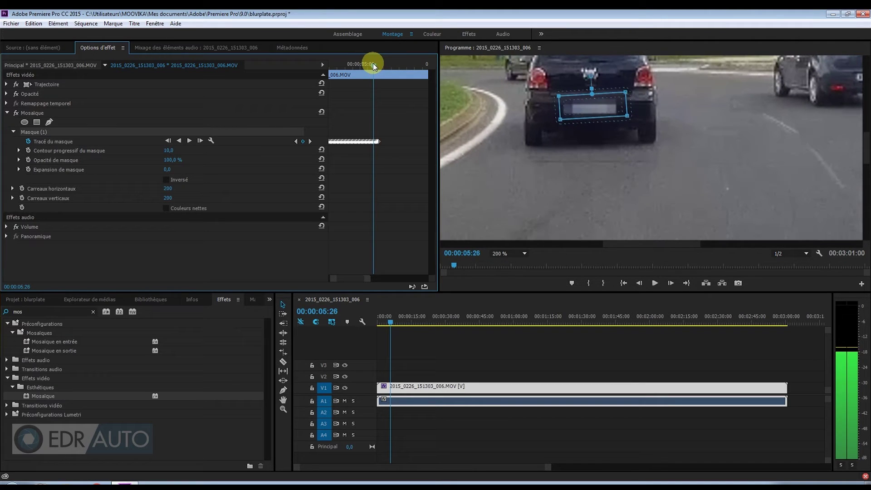
drag(371, 63, 379, 100)
drag(384, 136, 372, 145)
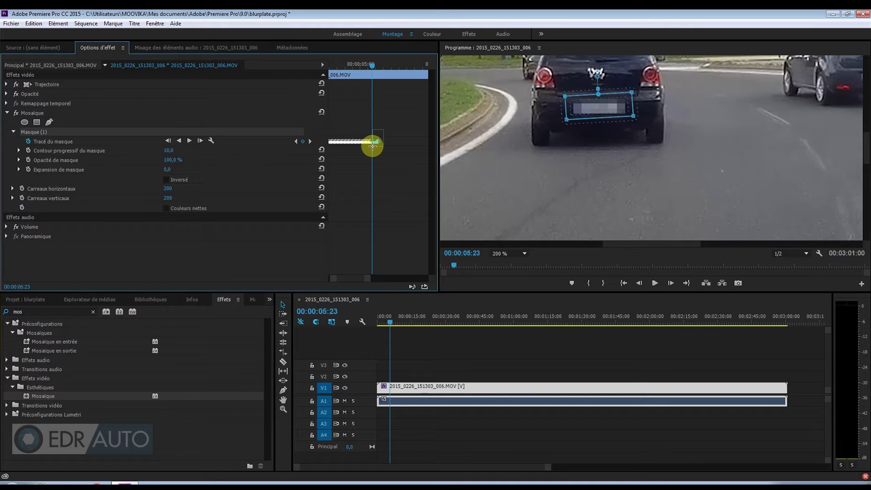
drag(372, 145, 375, 148)
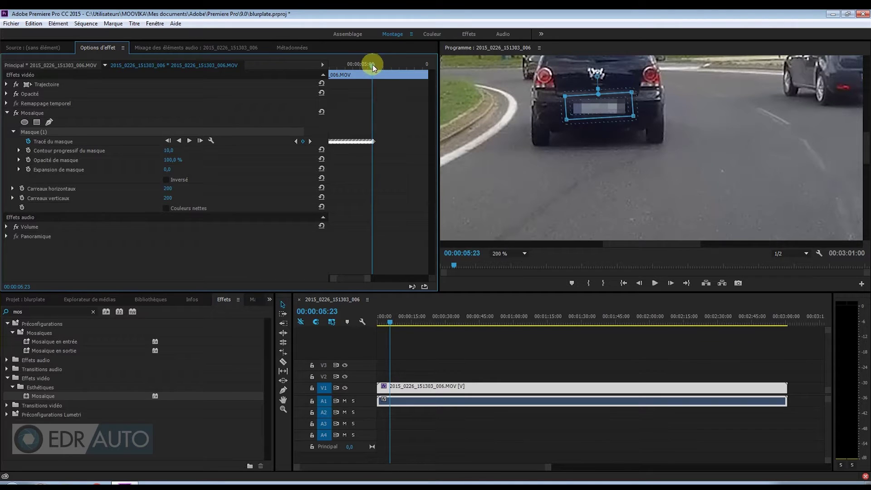
drag(390, 320, 390, 322)
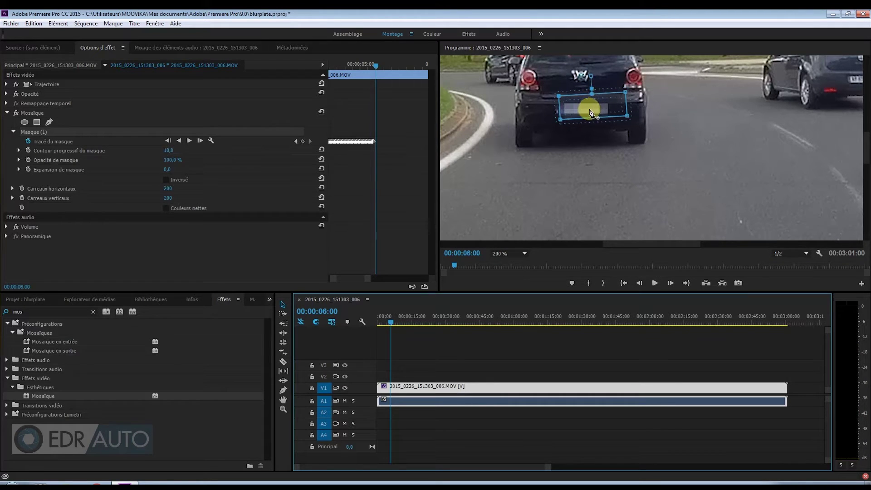
Step: At 00:00:06:00, drag the mask rectangle back over the licence plate and try rotating it
scroll(865, 136, up, 5)
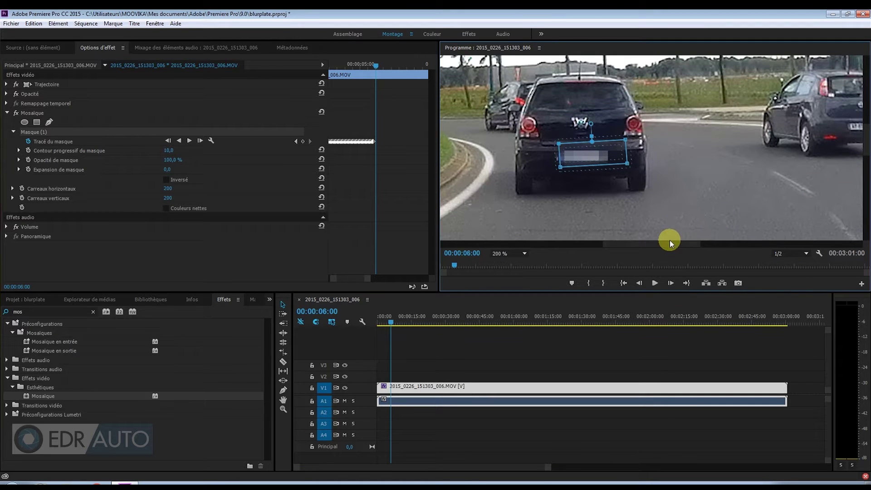
drag(670, 240, 651, 245)
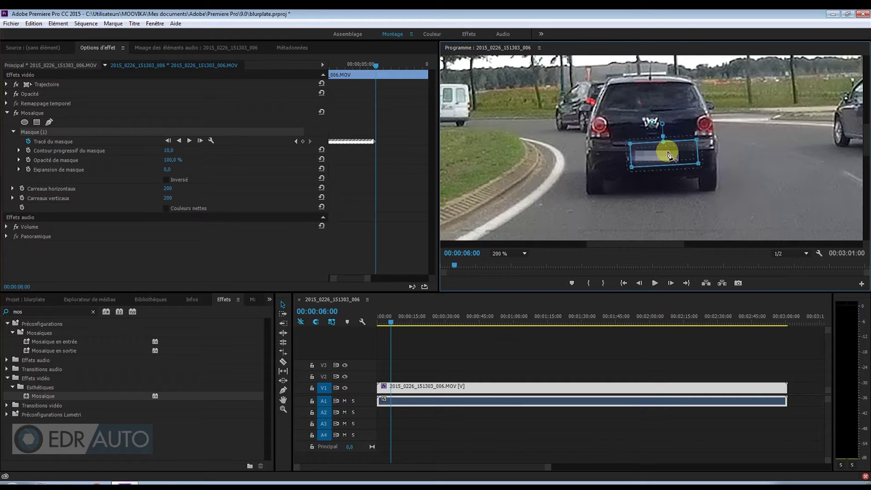
drag(666, 154, 653, 155)
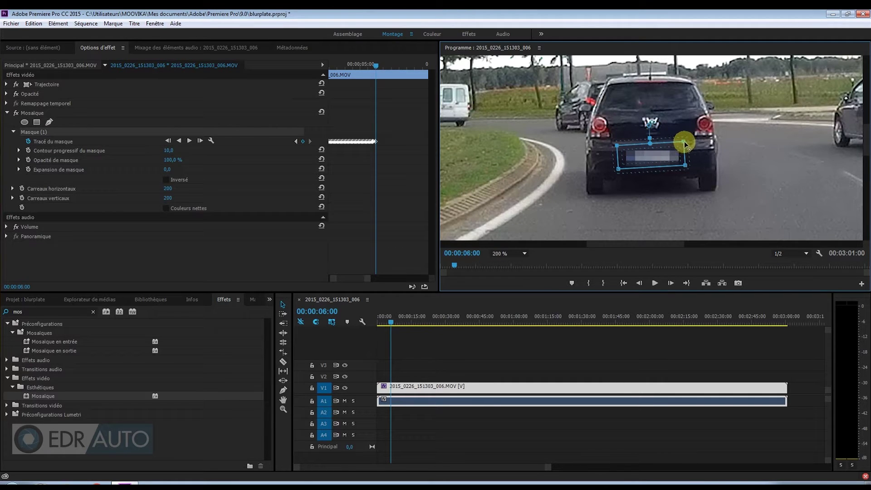
drag(685, 146, 699, 137)
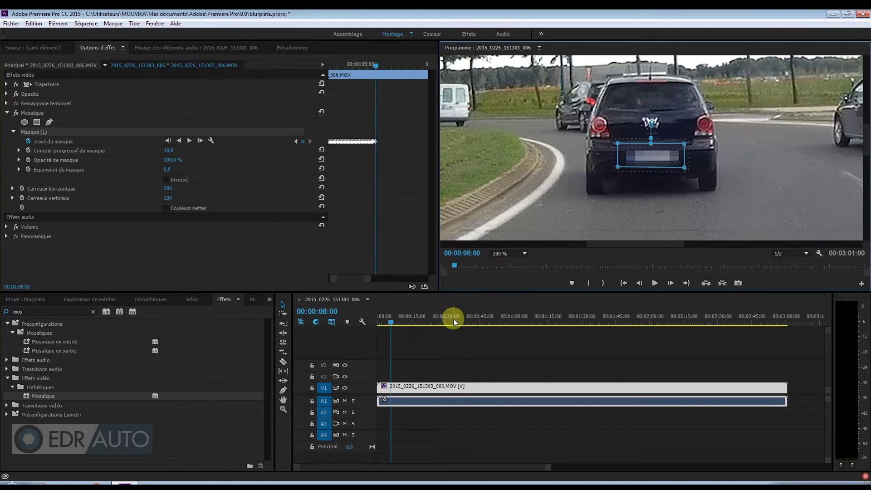
Step: Step back a couple of frames, track the mask forward briefly, then stop tracking
click(392, 321)
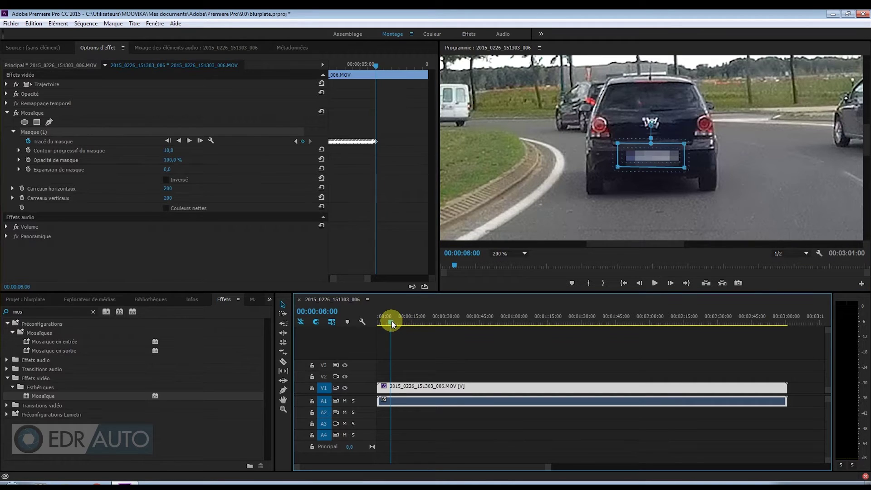
drag(391, 320, 392, 321)
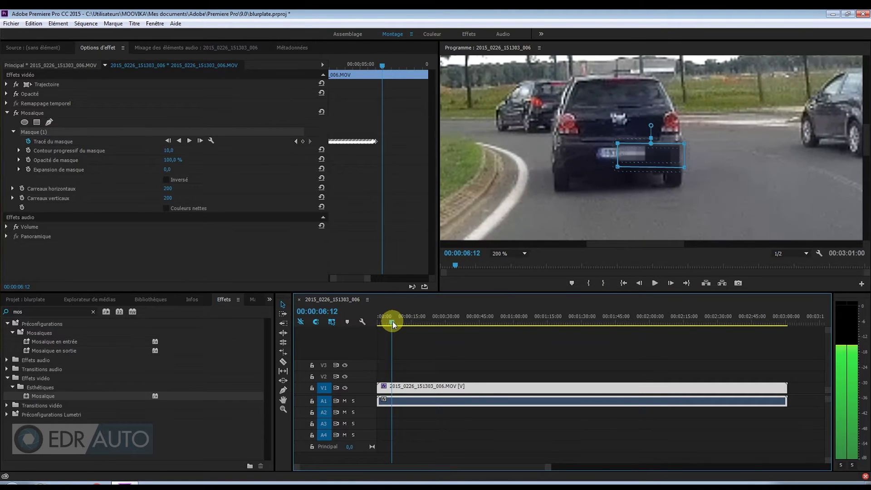
key(Left)
drag(635, 154, 624, 156)
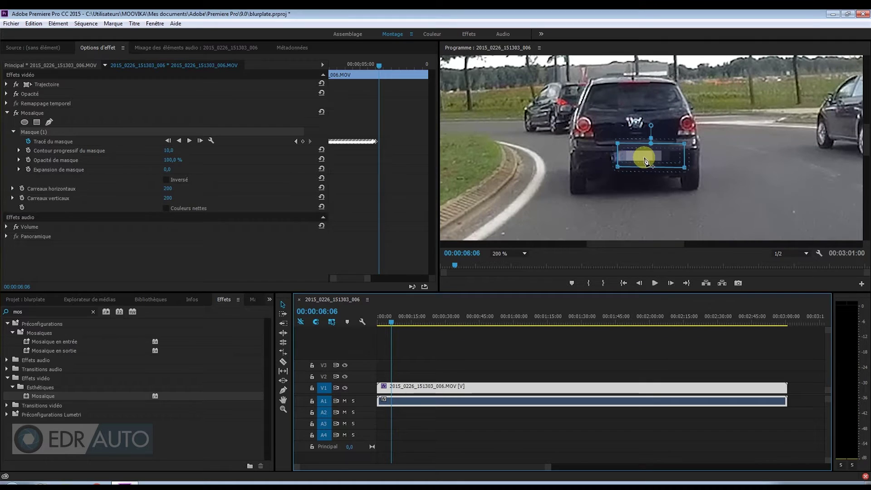
key(Left)
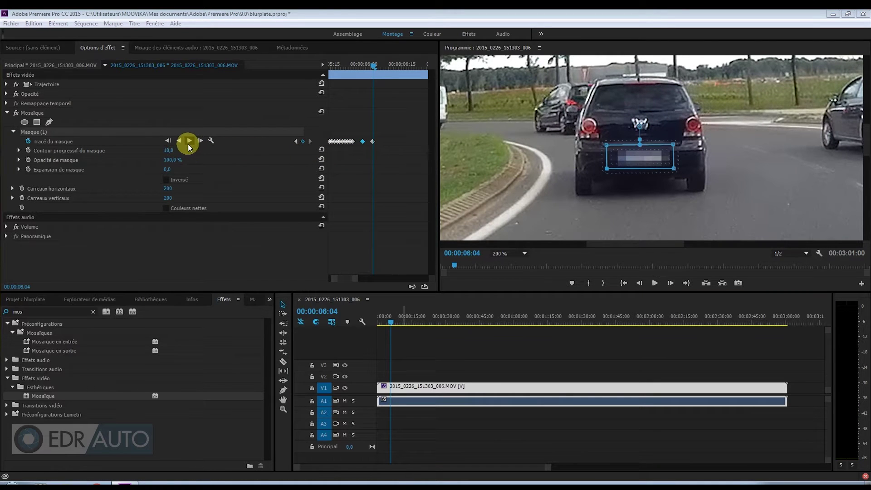
click(188, 141)
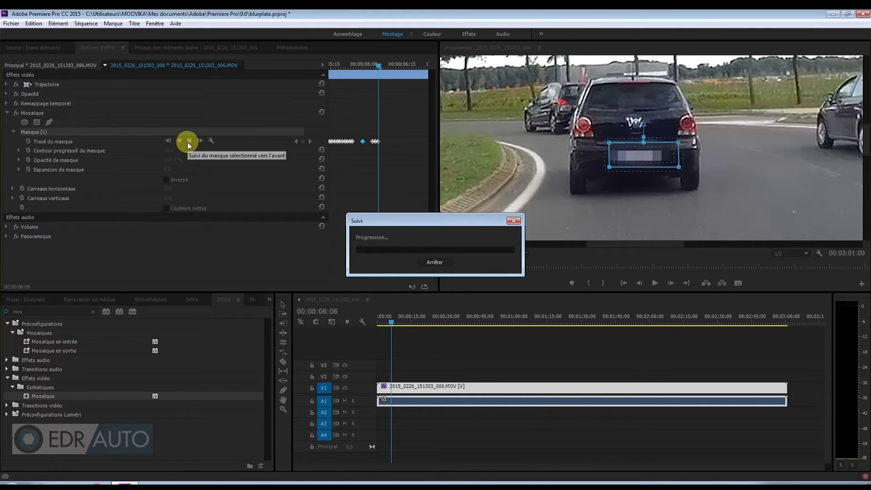
click(444, 263)
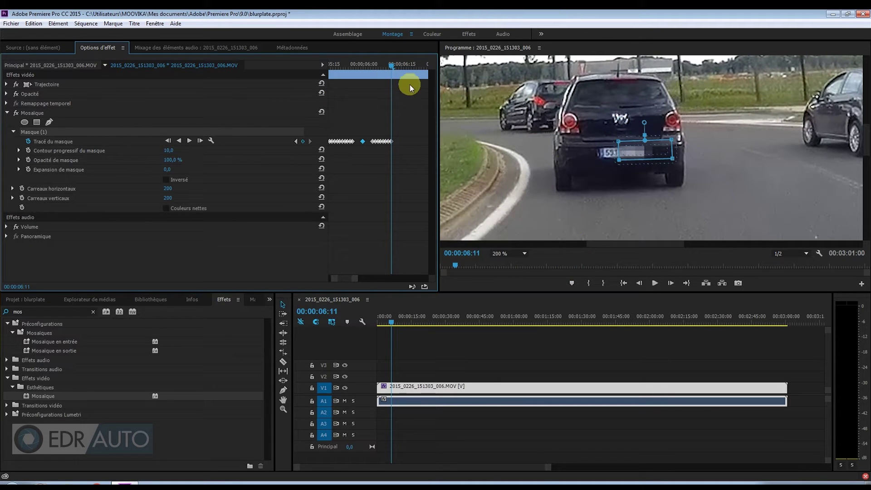
Step: At 06:06, select later keyframes, shift the mask left onto the plate, and resume tracking
drag(389, 65, 377, 67)
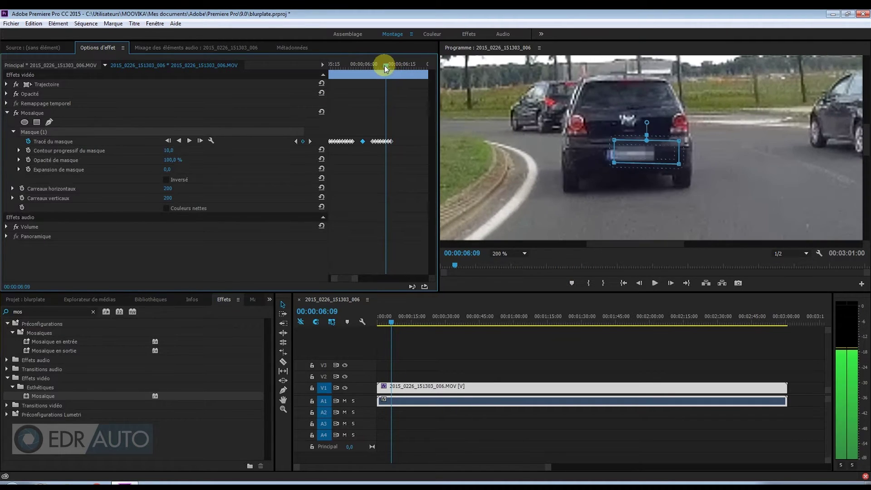
drag(400, 127, 380, 149)
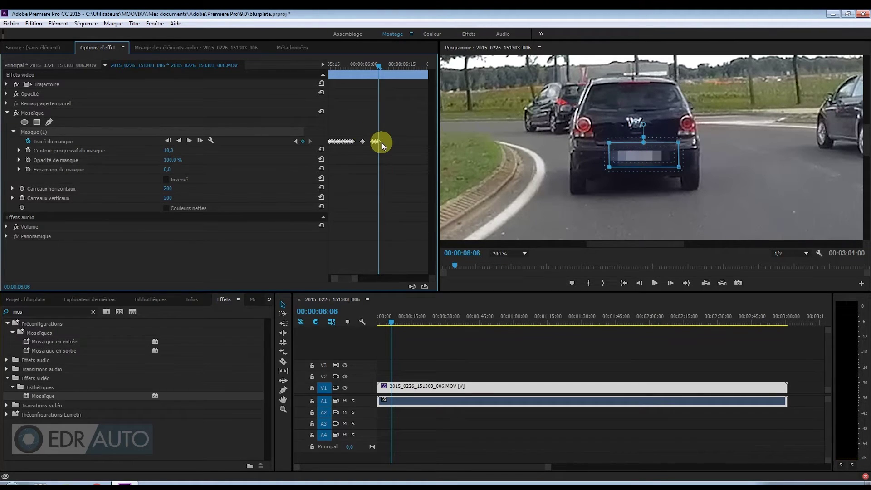
click(641, 159)
drag(636, 156, 626, 157)
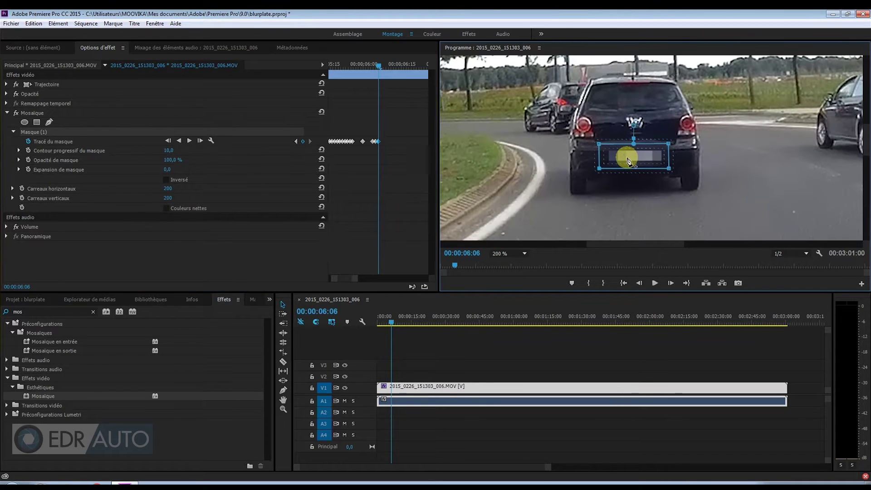
click(189, 141)
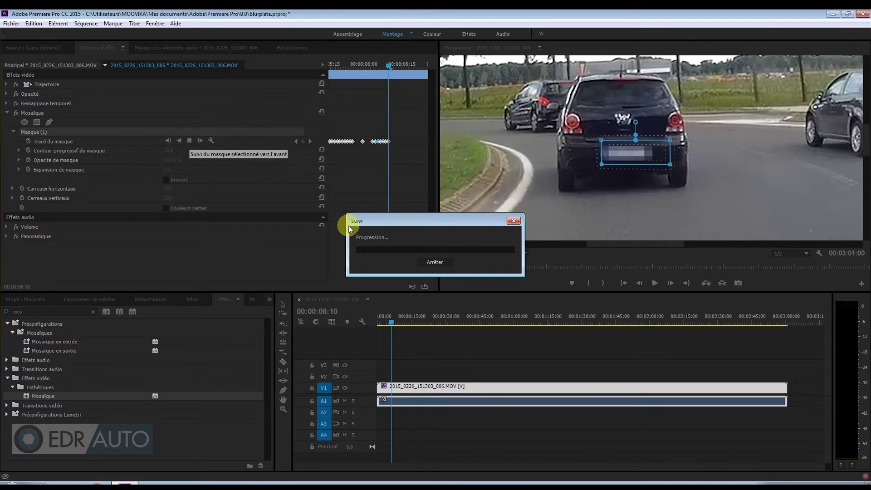
Step: Stop tracking at 06:15 and select the drifted Mask Path keyframes after 06:08
click(434, 262)
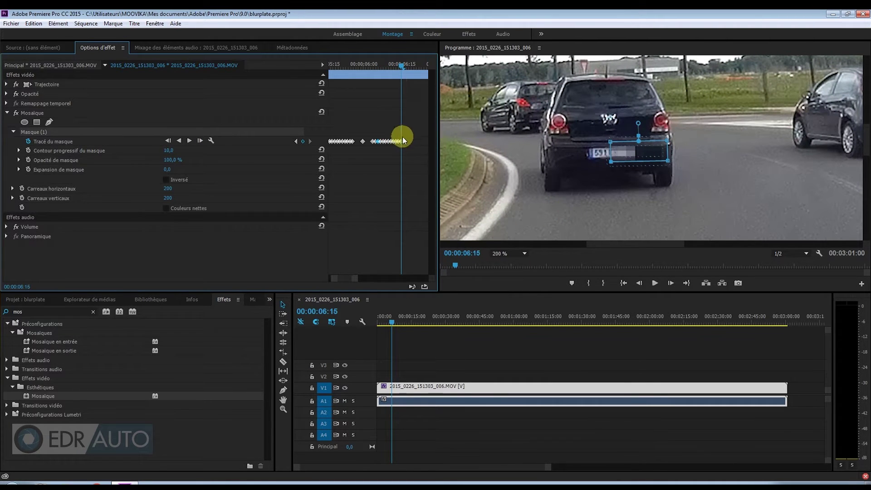
drag(399, 64, 383, 69)
drag(410, 120, 383, 157)
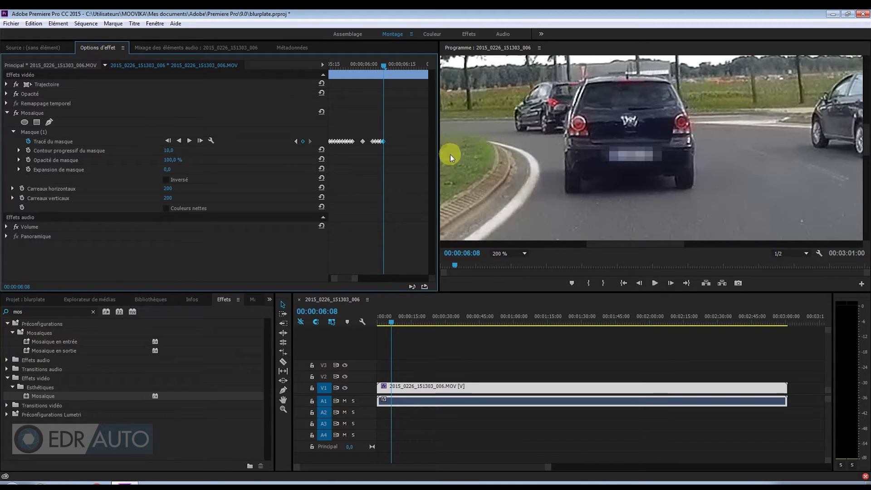
click(232, 130)
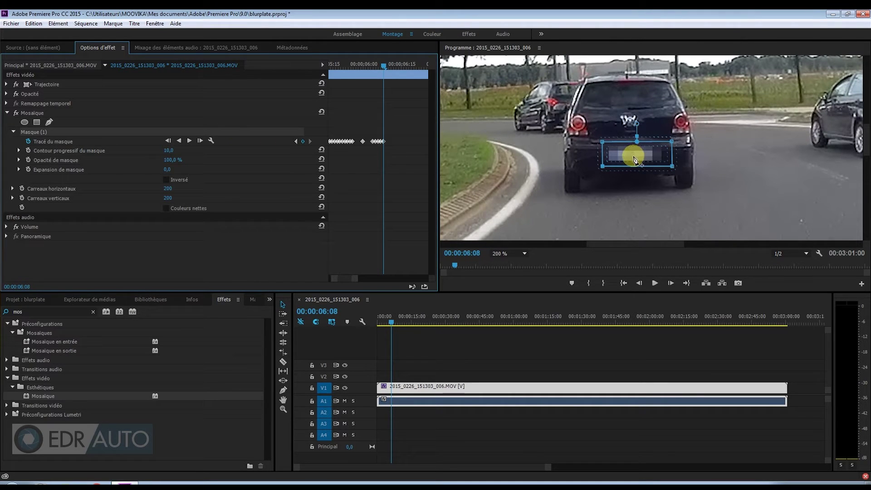
Step: Drag the mask back onto the licence plate at 06:08, 06:12 and 06:17
drag(632, 155, 625, 155)
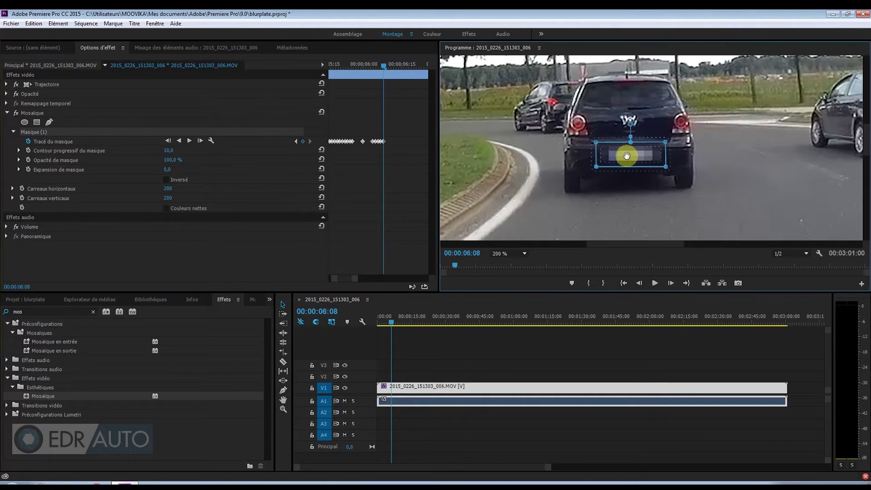
click(628, 284)
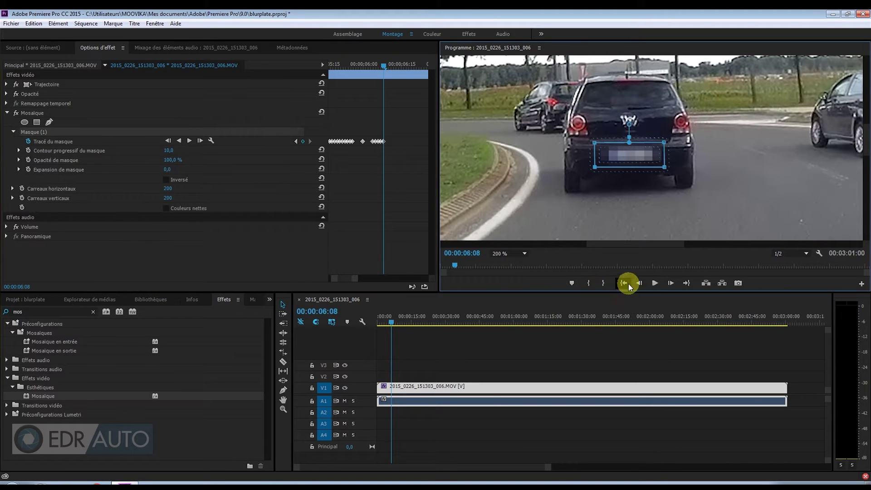
drag(391, 322, 390, 322)
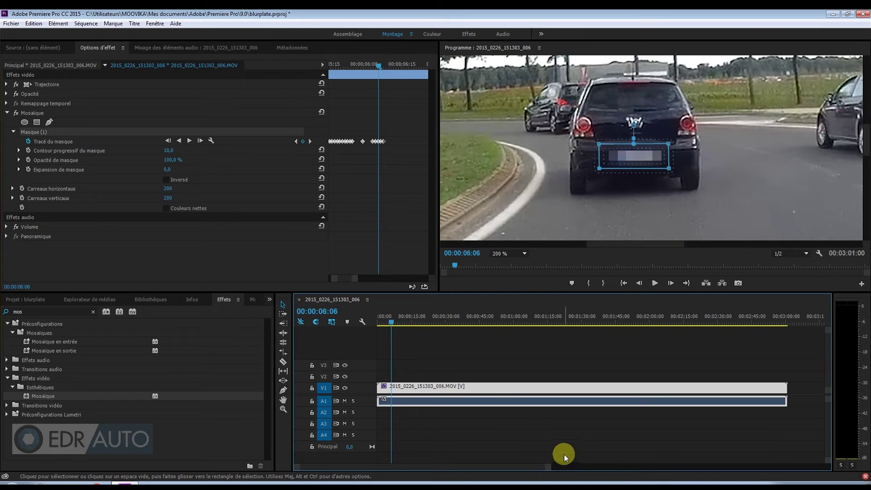
mouse_move(550, 465)
mouse_down()
mouse_move(576, 470)
mouse_move(471, 472)
mouse_up()
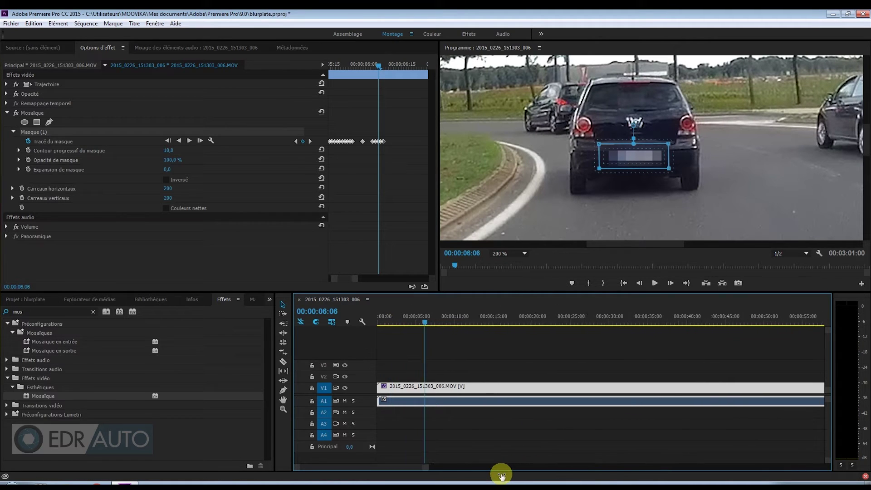
drag(517, 322, 520, 322)
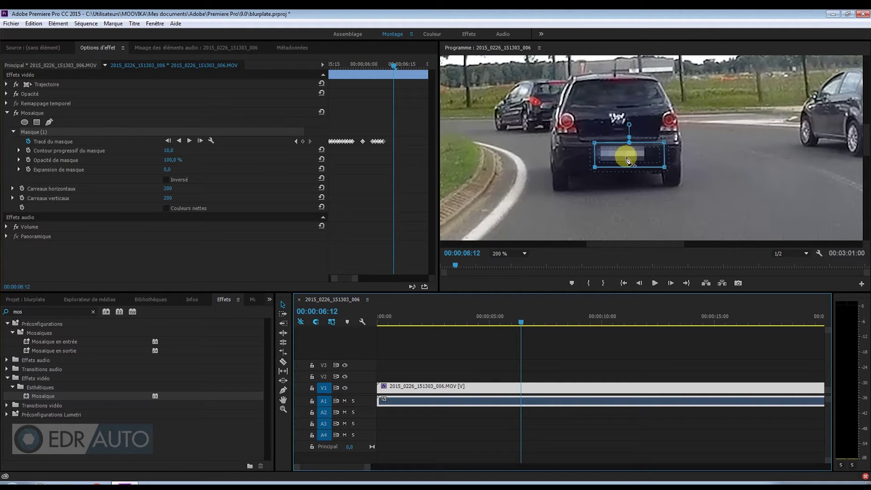
drag(626, 155, 610, 156)
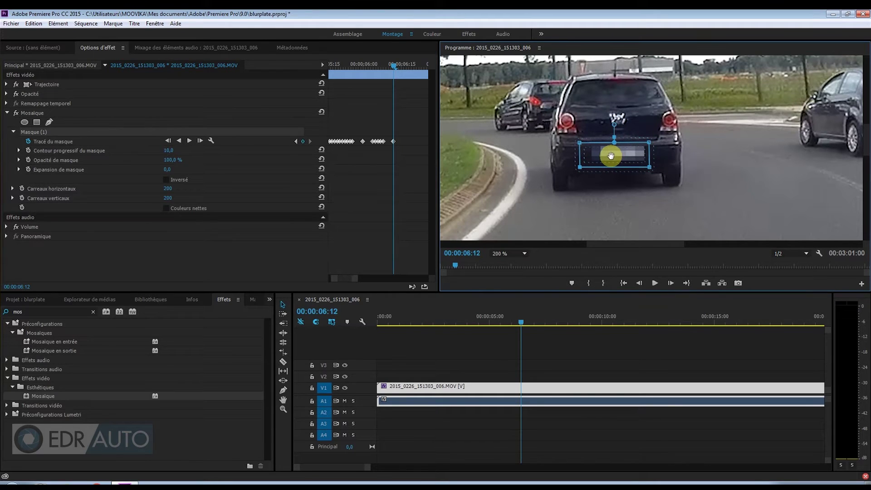
drag(521, 320, 524, 319)
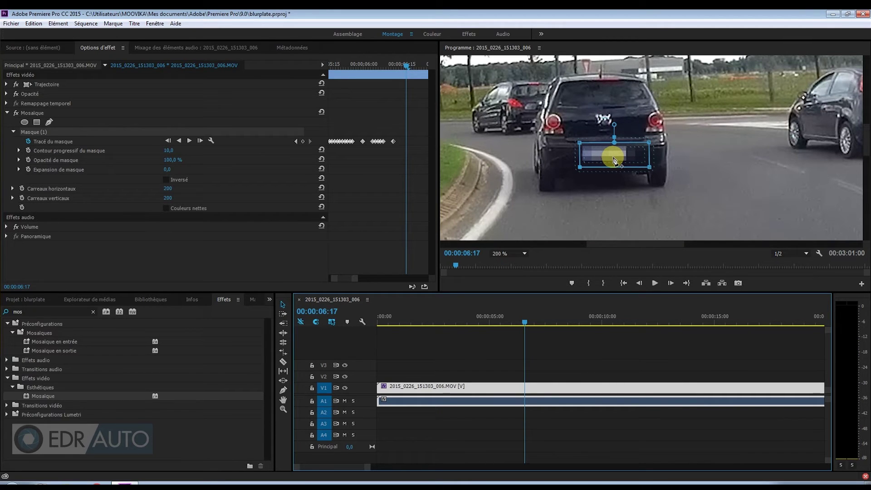
drag(613, 155, 599, 155)
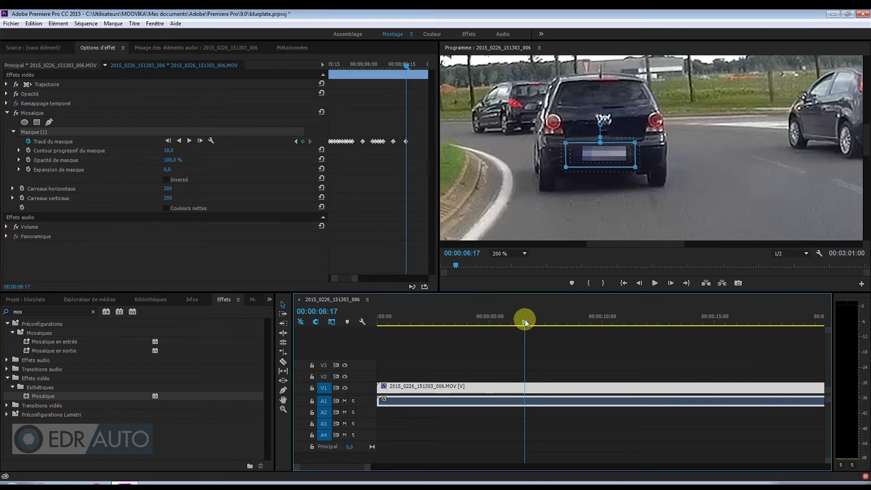
Step: Reposition the mask over the licence plate at frames 06:24 and 07:02
drag(524, 320, 530, 321)
click(597, 156)
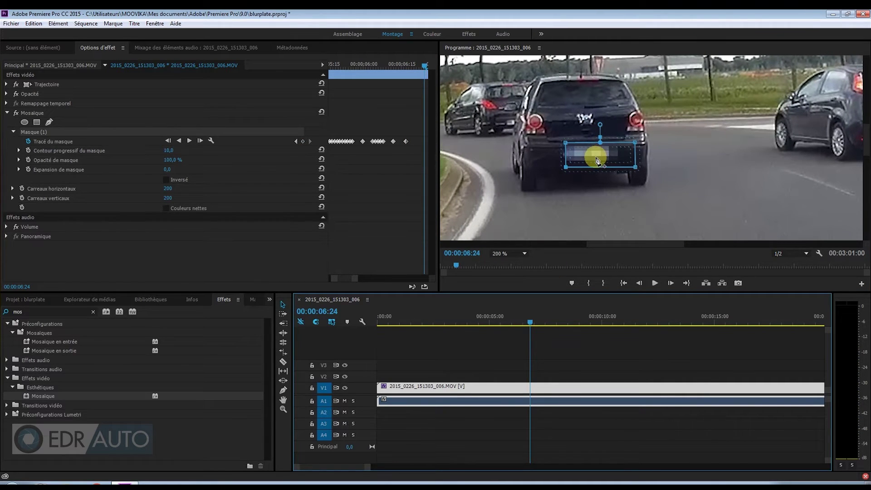
drag(595, 155, 579, 156)
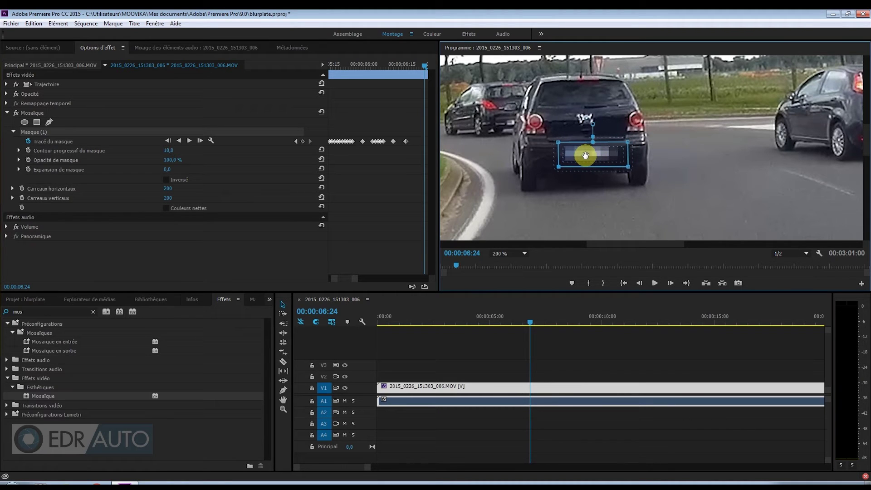
drag(579, 156, 576, 156)
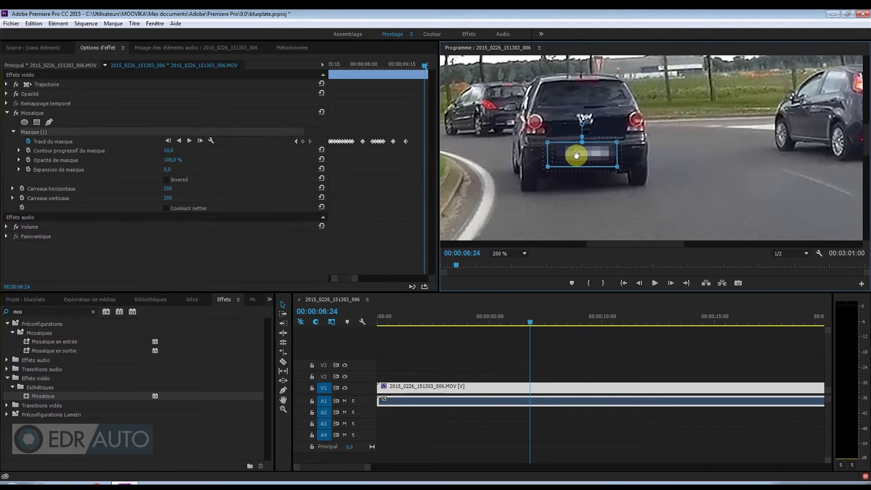
drag(534, 324, 537, 322)
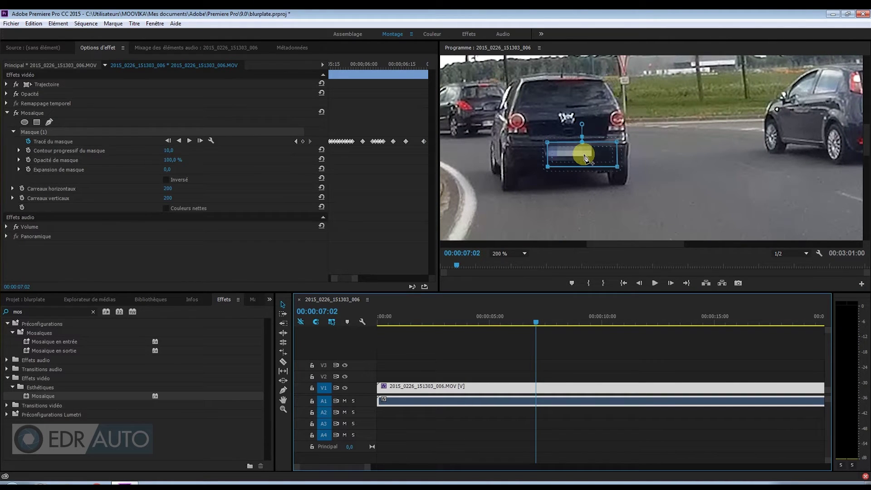
drag(584, 155, 565, 151)
Step: Reposition the mask over the plate at 07:08 and 07:16, then select it at 07:25
drag(534, 319, 540, 303)
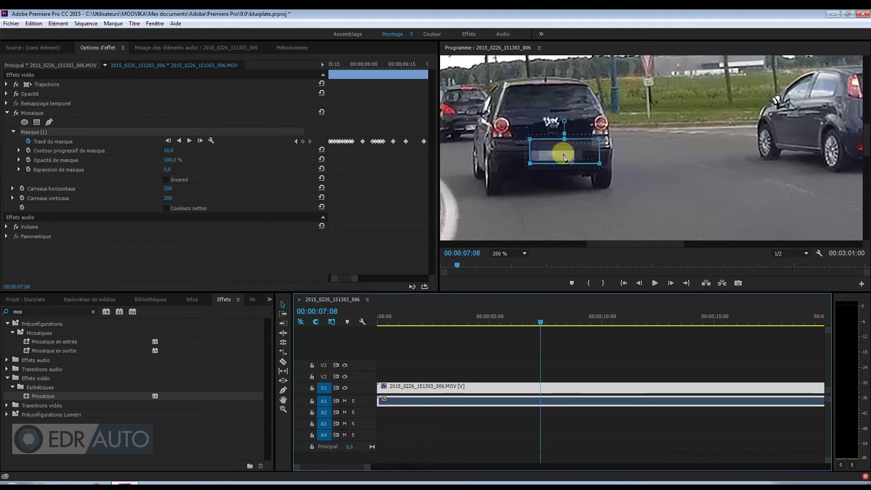
drag(562, 152, 545, 157)
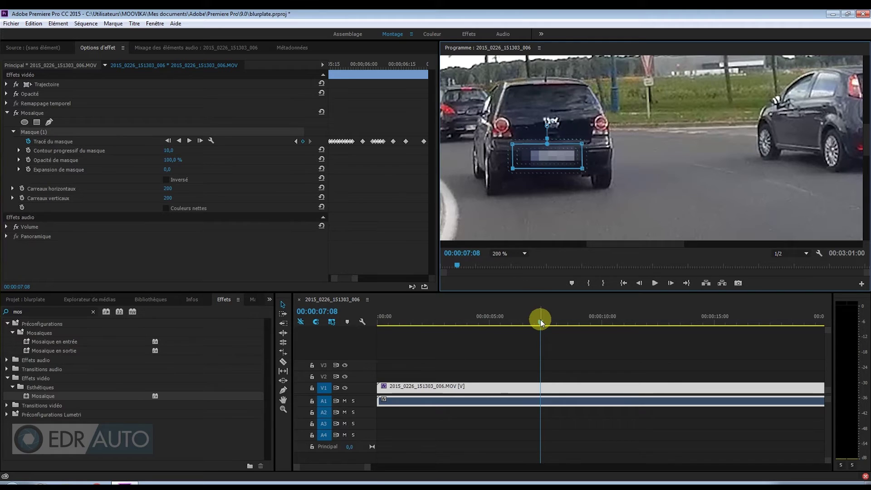
drag(540, 320, 546, 322)
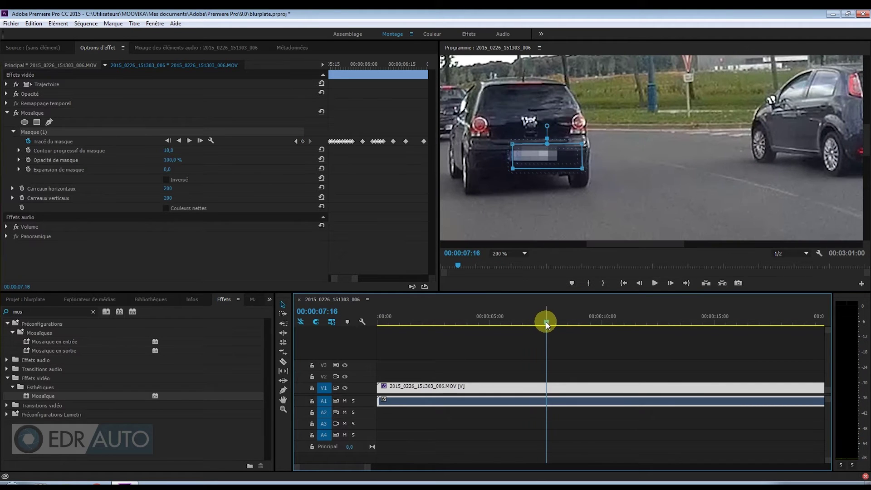
click(544, 157)
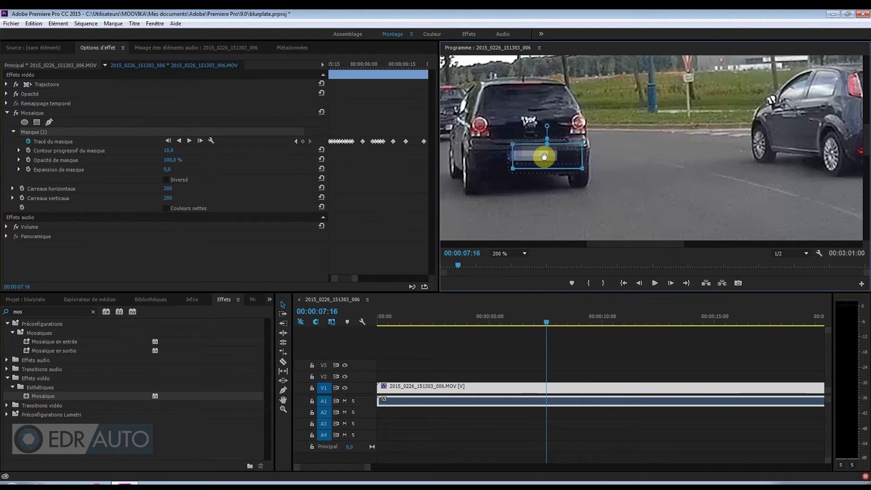
drag(544, 156, 527, 155)
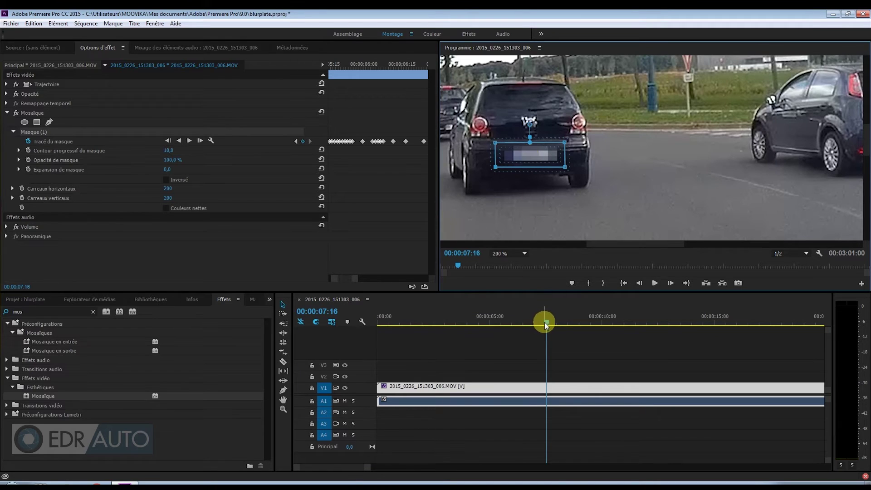
drag(545, 323, 552, 322)
click(525, 159)
Step: Realign the mosaic mask onto the licence plate at 00:00:07:25, 00:00:08:00 and 00:00:08:10
drag(525, 161, 506, 159)
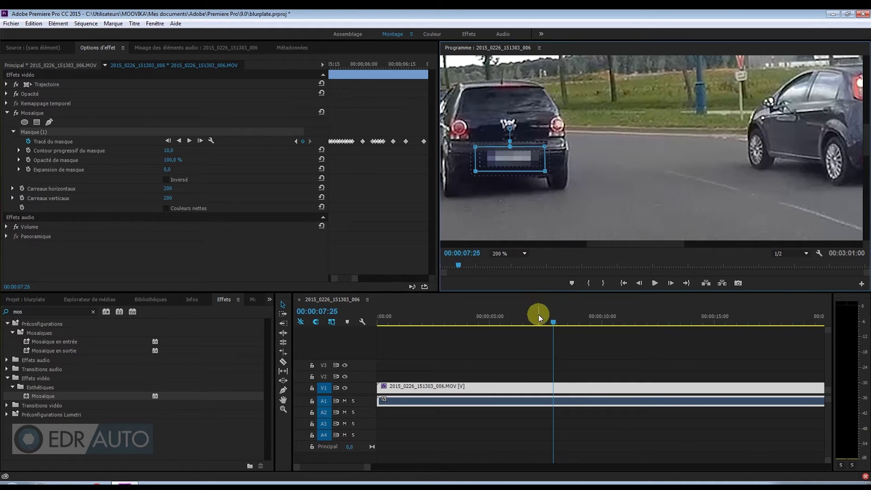
drag(552, 323, 556, 322)
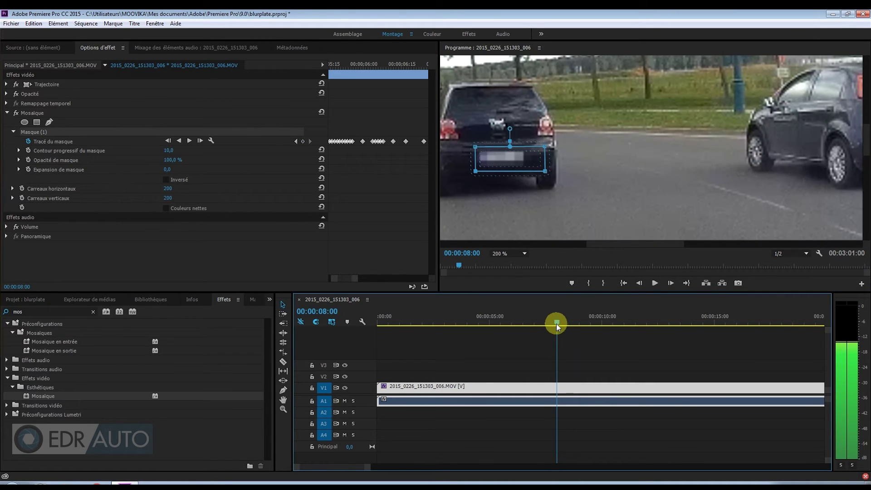
drag(608, 243, 566, 241)
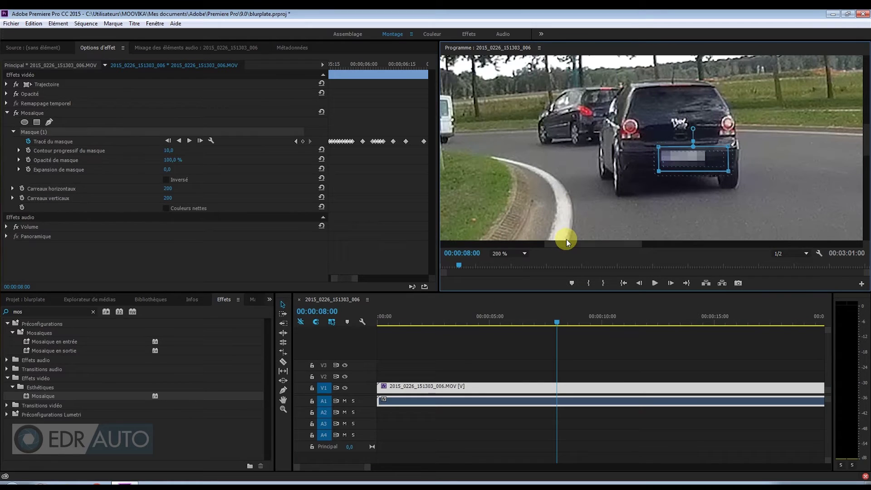
drag(689, 158, 674, 156)
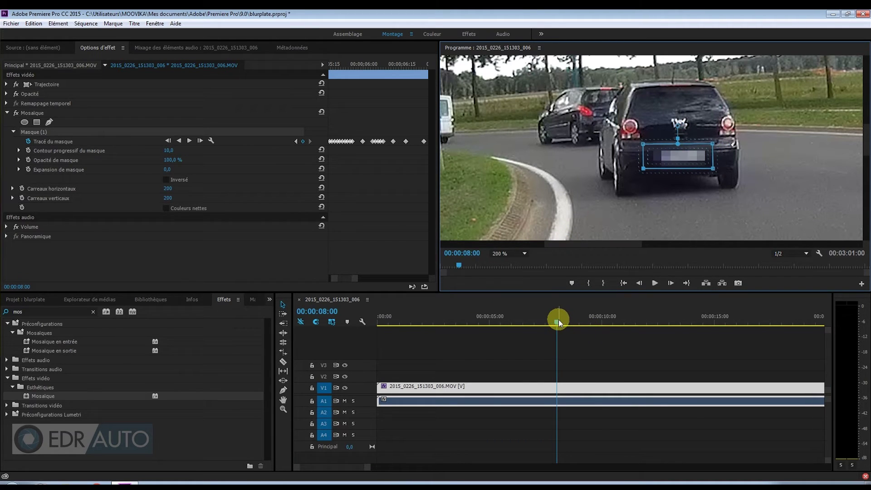
drag(557, 320, 565, 322)
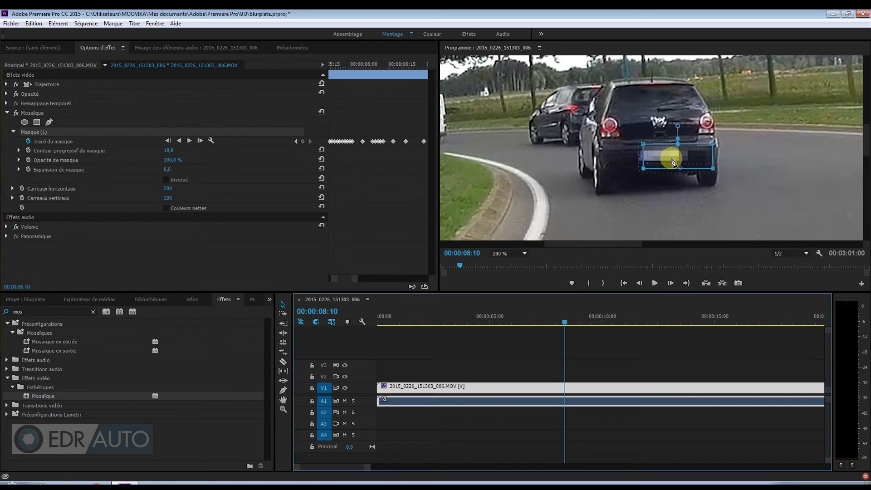
drag(670, 157, 650, 156)
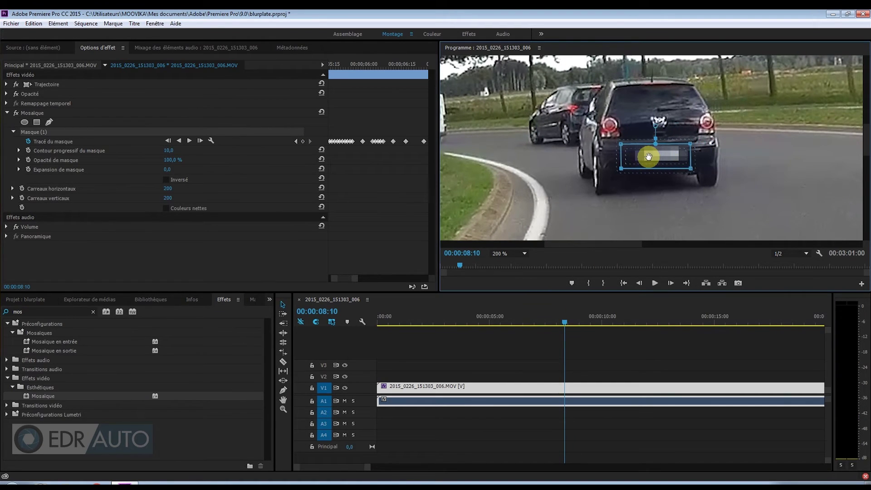
Step: Continue nudging the mask back onto the plate at later frames up to 00:00:10:01
drag(565, 320, 599, 330)
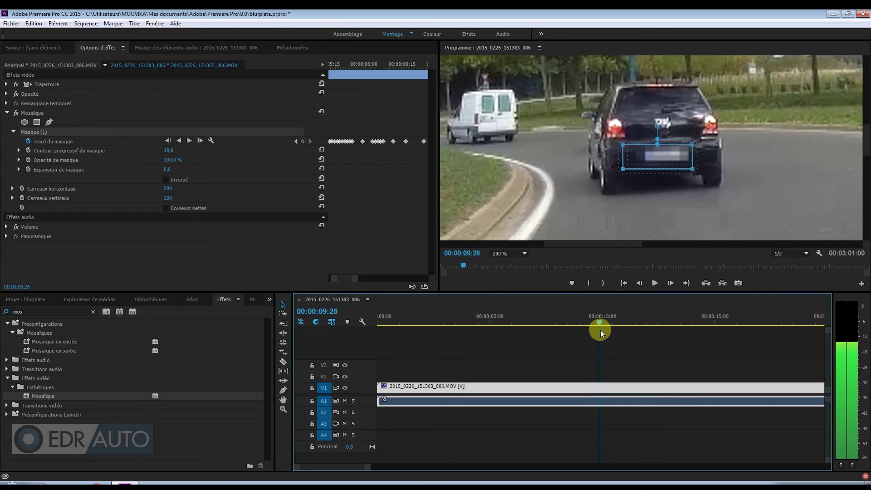
click(664, 156)
drag(664, 157, 669, 155)
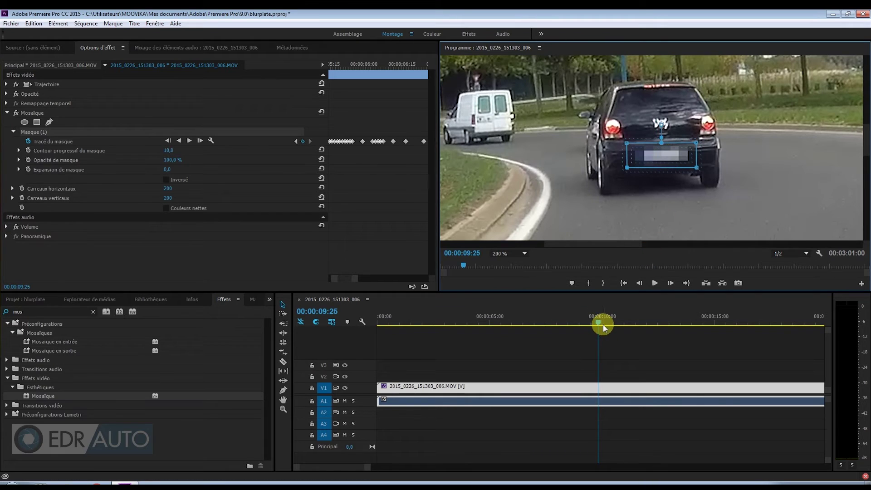
drag(597, 321, 603, 322)
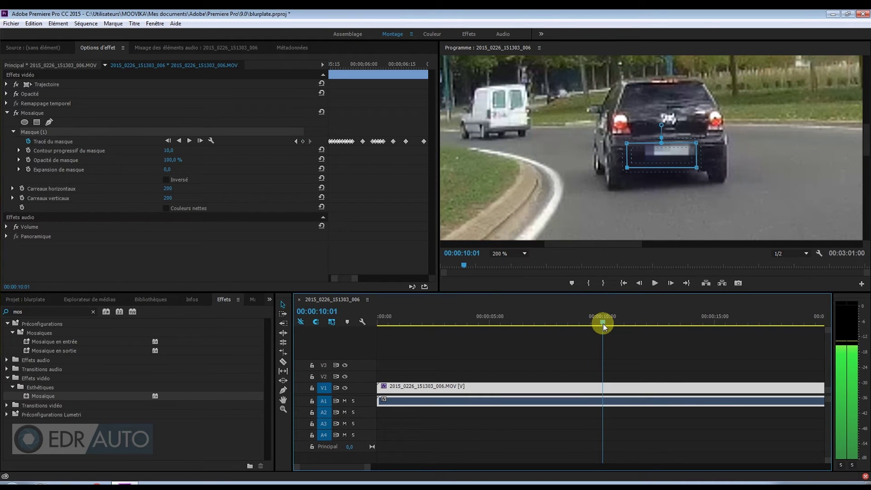
click(665, 152)
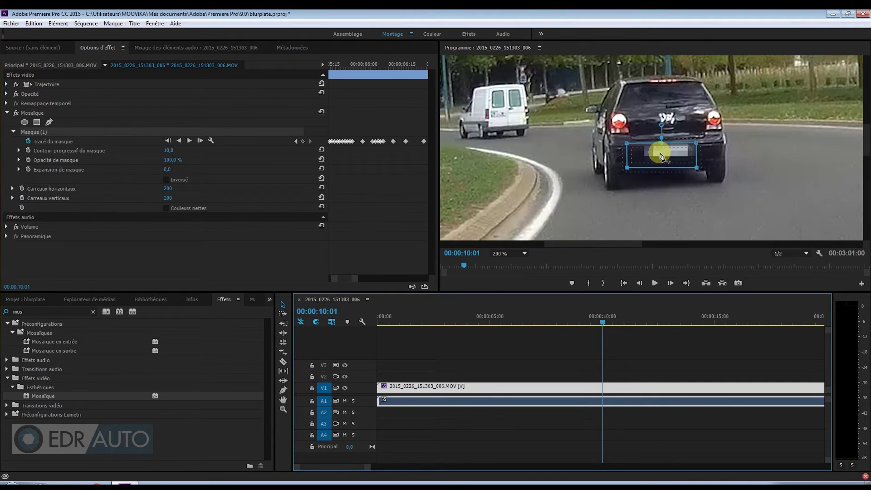
Step: Reposition the mask over the plate at 00:00:10:01 and around 00:00:10:15
click(668, 159)
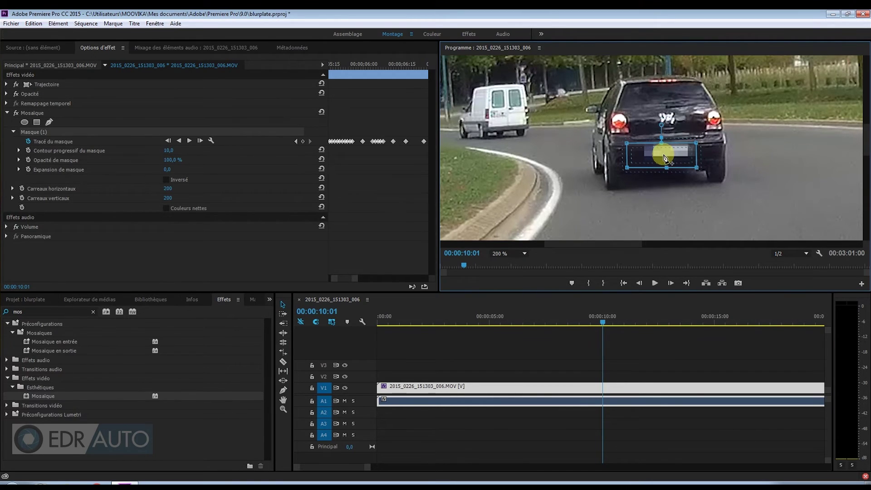
drag(662, 155, 672, 152)
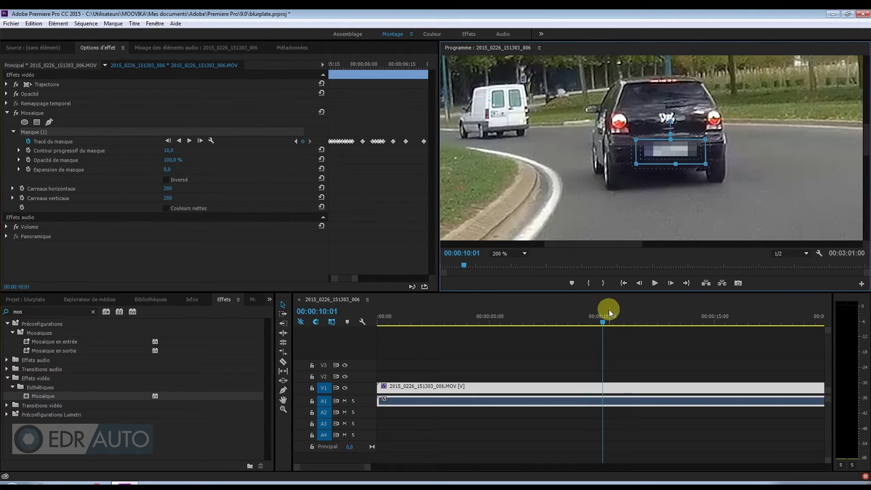
drag(603, 321, 611, 325)
drag(672, 161, 675, 154)
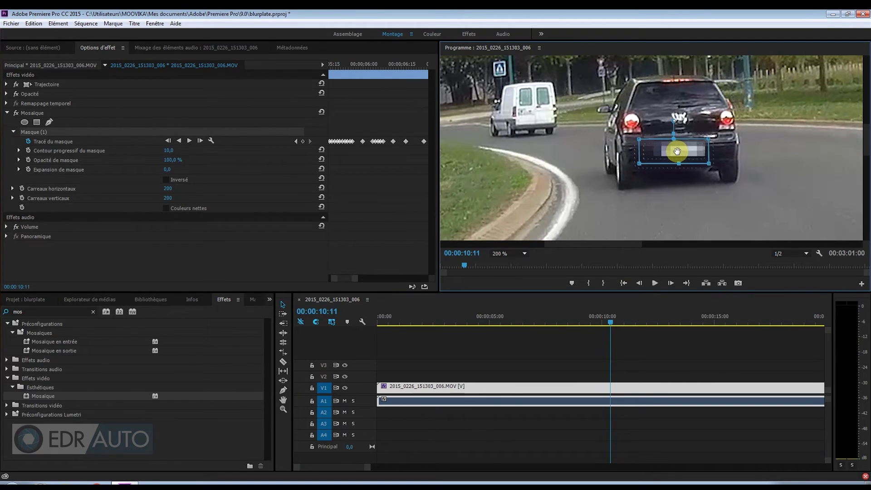
drag(672, 152, 680, 150)
Step: Realign the mask onto the plate at about 00:00:10:26 and at 00:00:11:13
drag(610, 324, 620, 322)
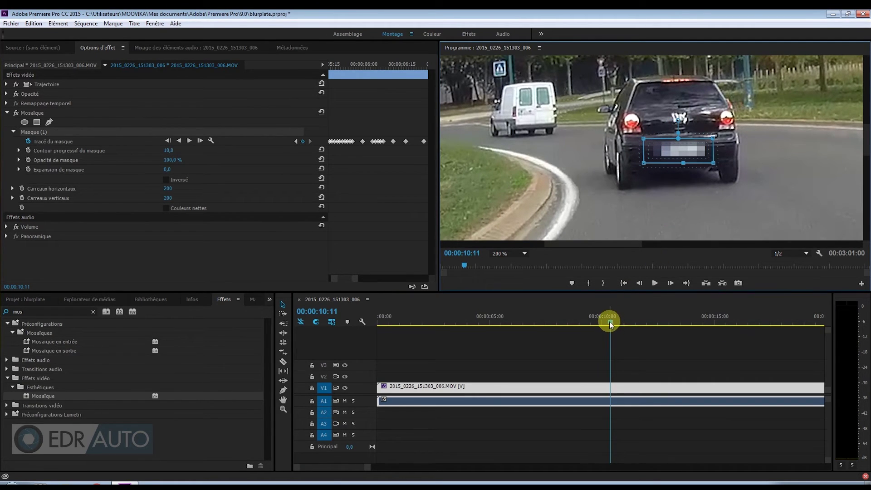
drag(697, 163, 682, 151)
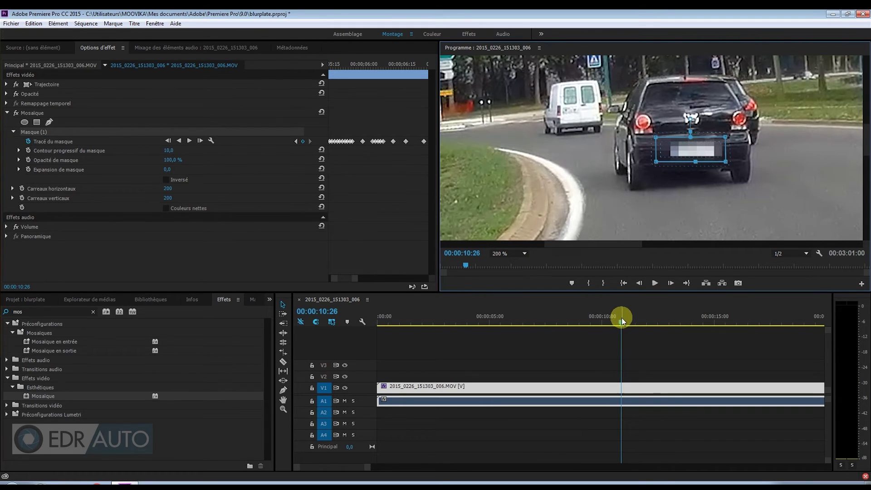
drag(622, 316, 634, 321)
click(697, 160)
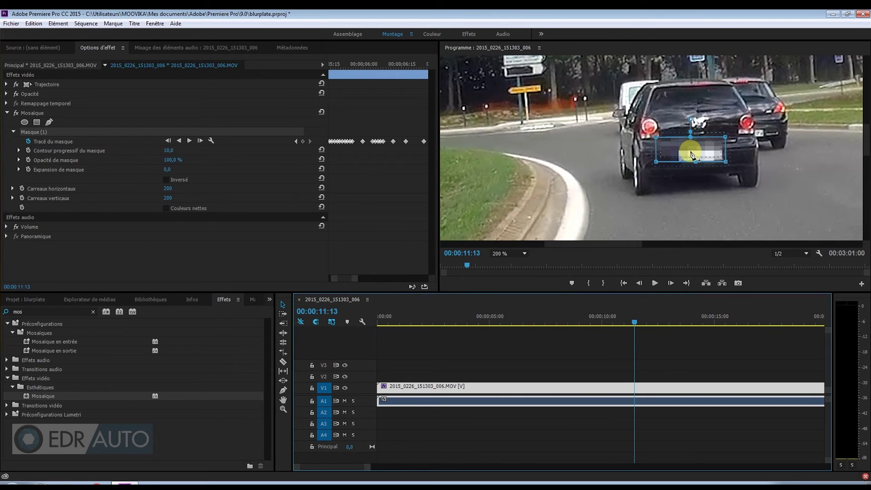
drag(690, 150, 699, 157)
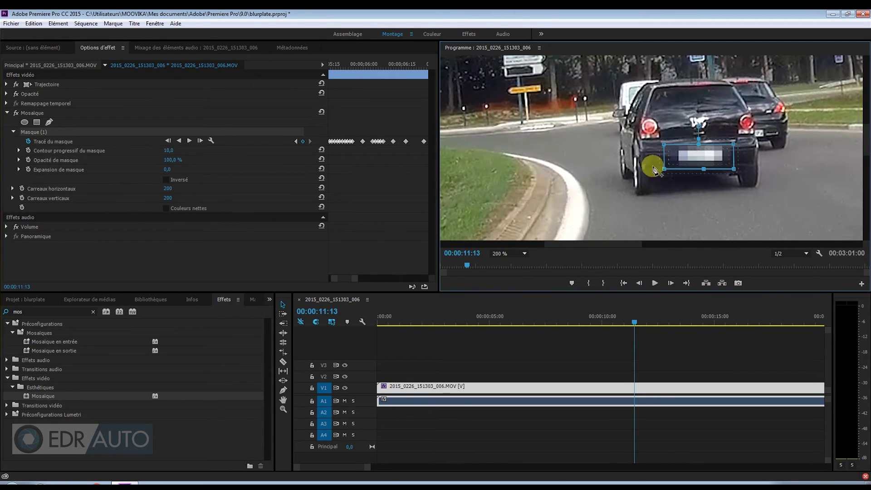
Step: Track the plate mask forward automatically, stopping the tracking at 00:00:16:09
click(189, 141)
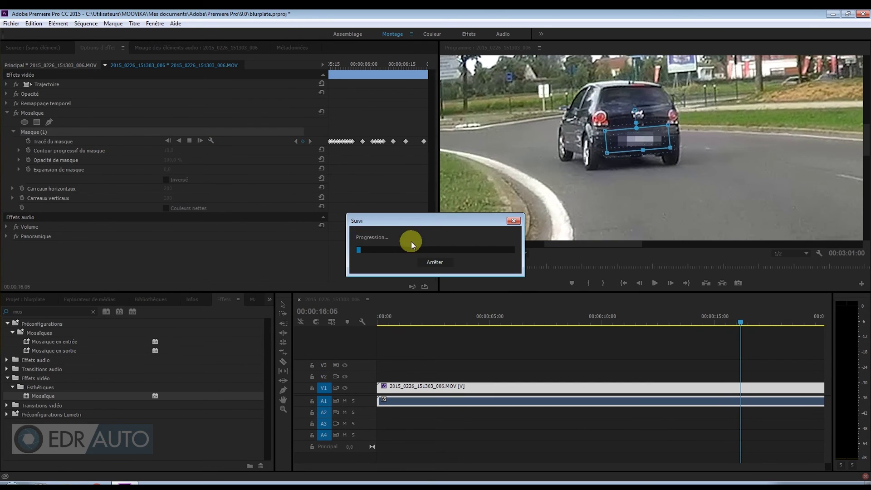
click(432, 263)
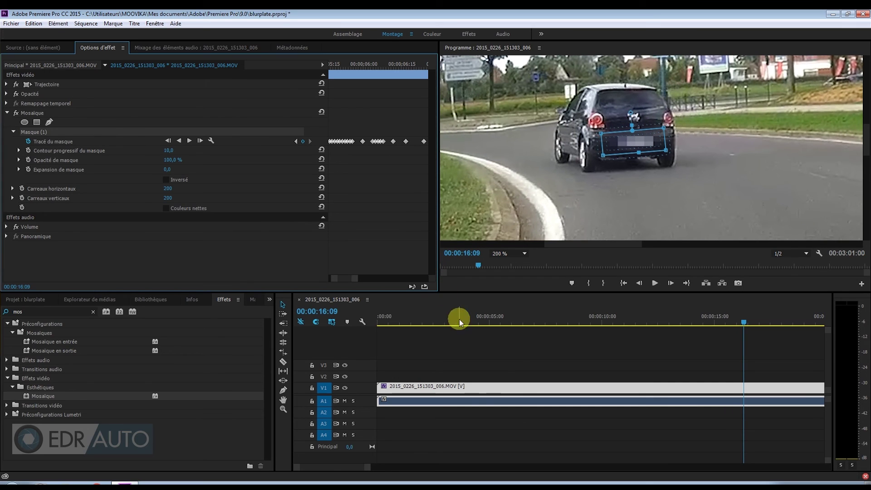
Step: Trim the dashcam clip's end back to 00:00:16:09, where tracking stopped
drag(367, 466, 458, 467)
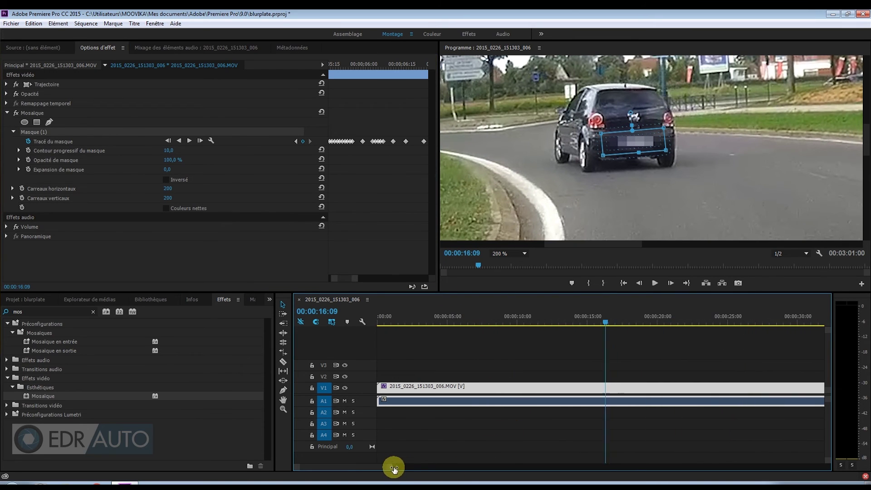
drag(458, 467, 566, 467)
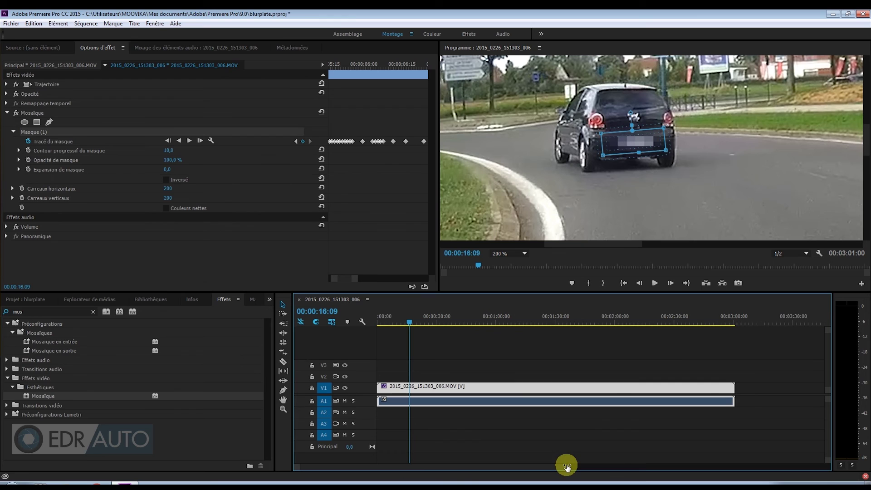
drag(728, 391, 408, 388)
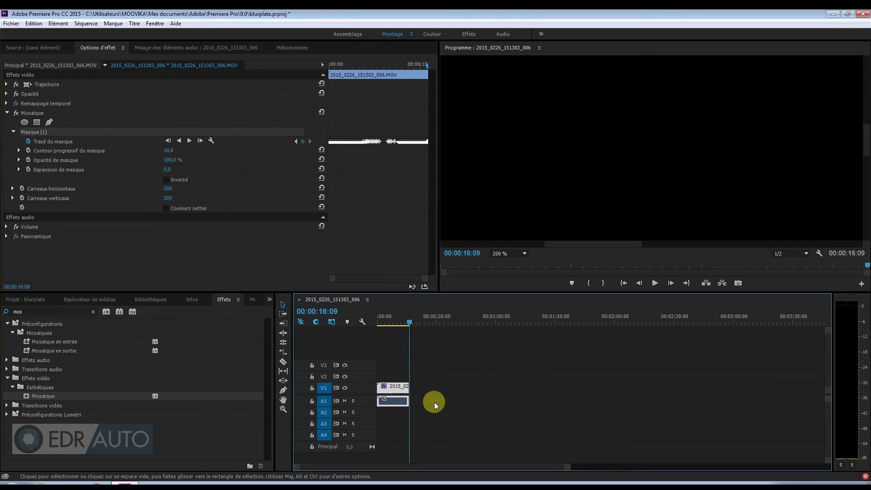
drag(584, 467, 482, 467)
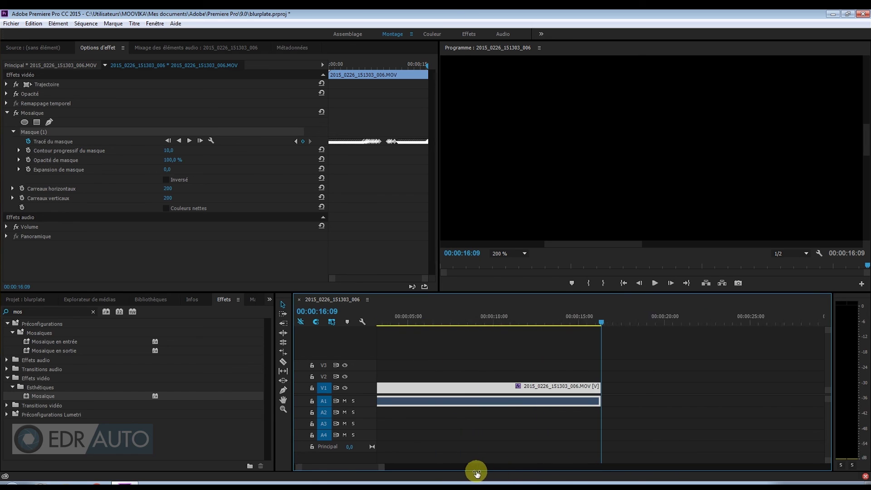
Step: Return the playhead to 00:00:00:00 and set the Program monitor zoom to 50 %
drag(600, 320, 373, 319)
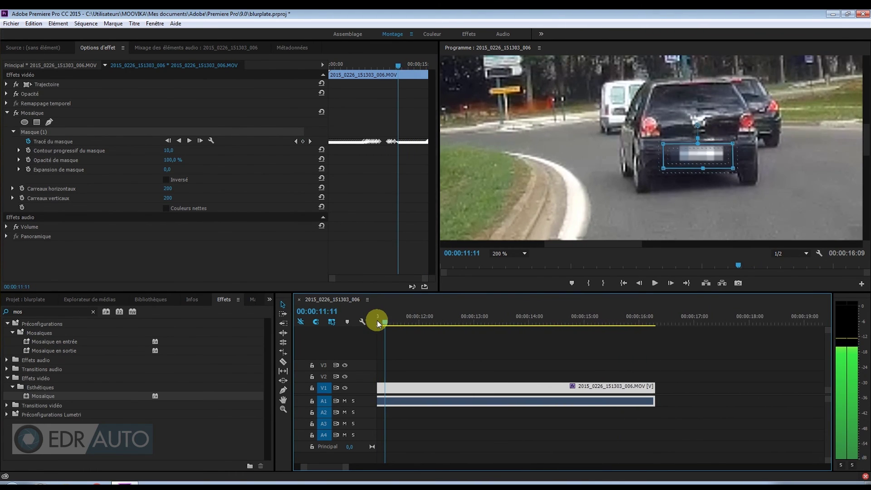
mouse_move(374, 319)
mouse_down()
mouse_move(345, 464)
mouse_move(386, 465)
mouse_up()
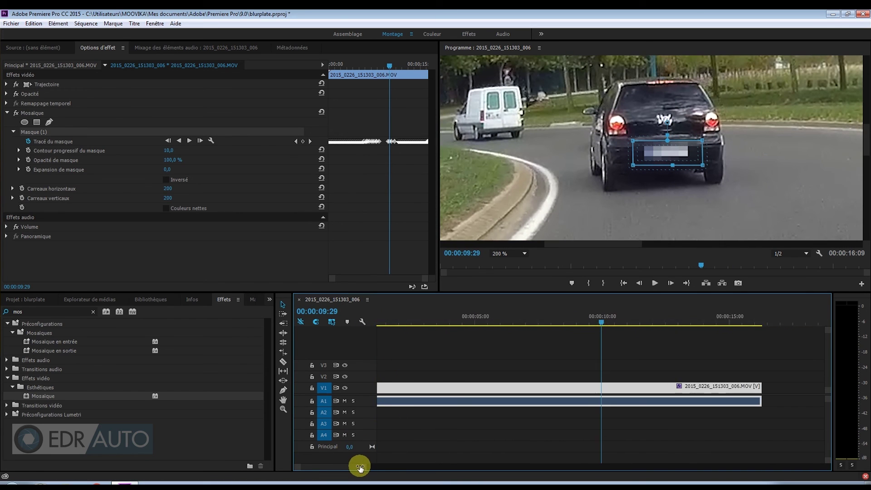
drag(526, 320, 364, 312)
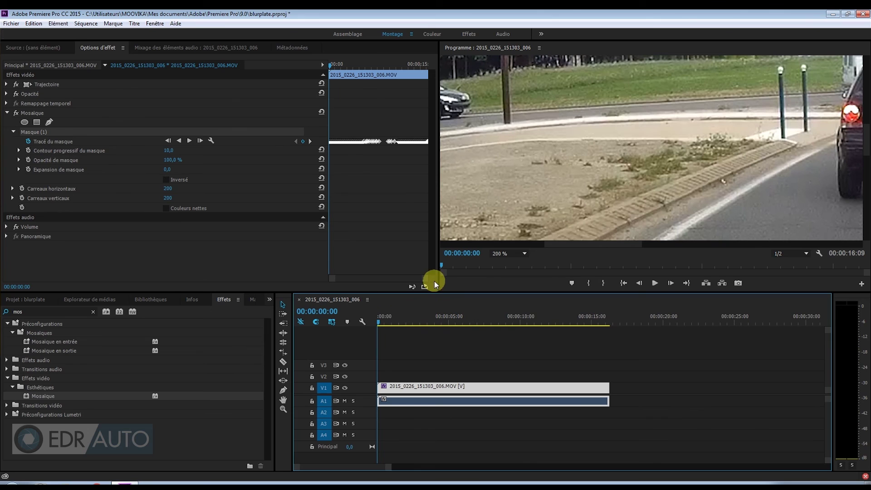
click(524, 253)
click(516, 297)
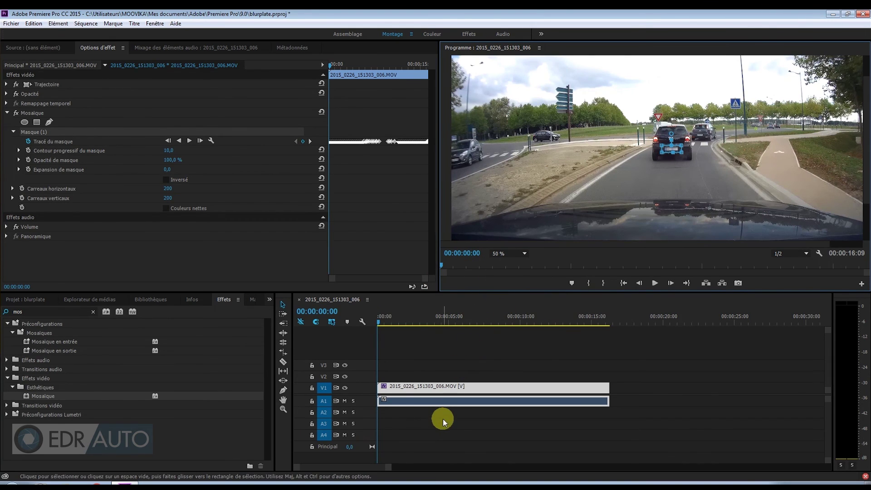
Step: Play the trimmed sequence to 00:00:06:11, confirming the mosaic stays on the plate
click(656, 281)
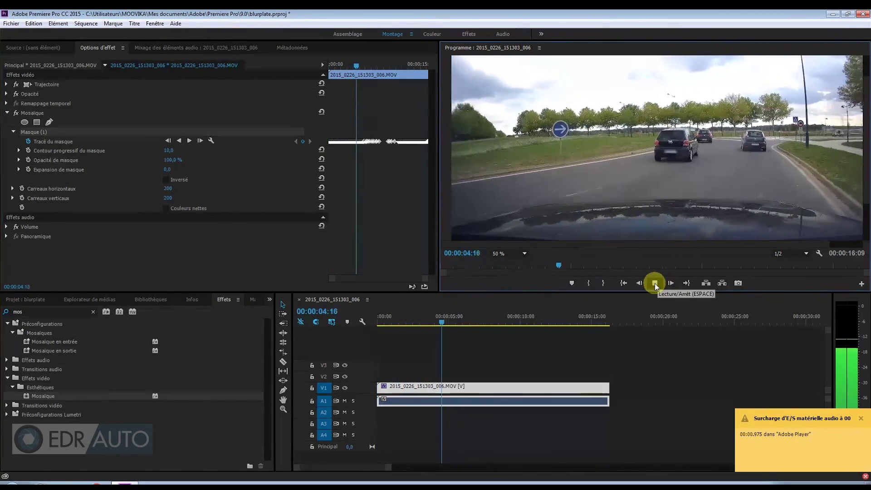
click(655, 283)
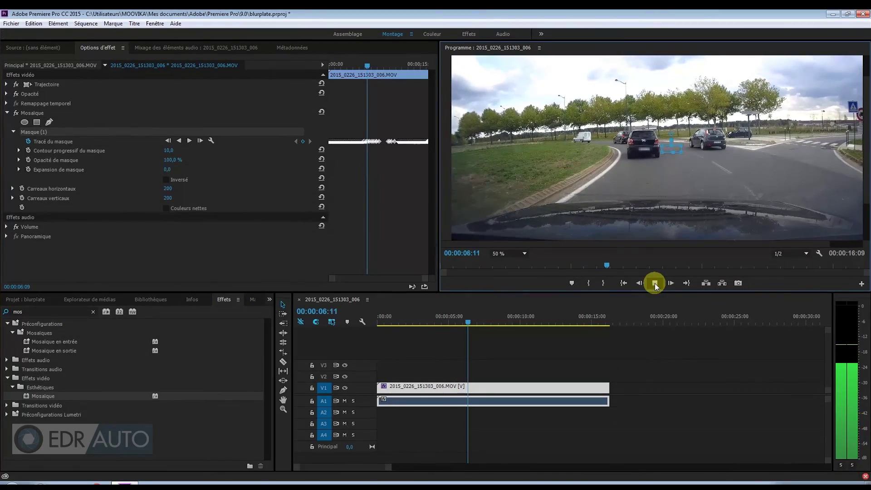